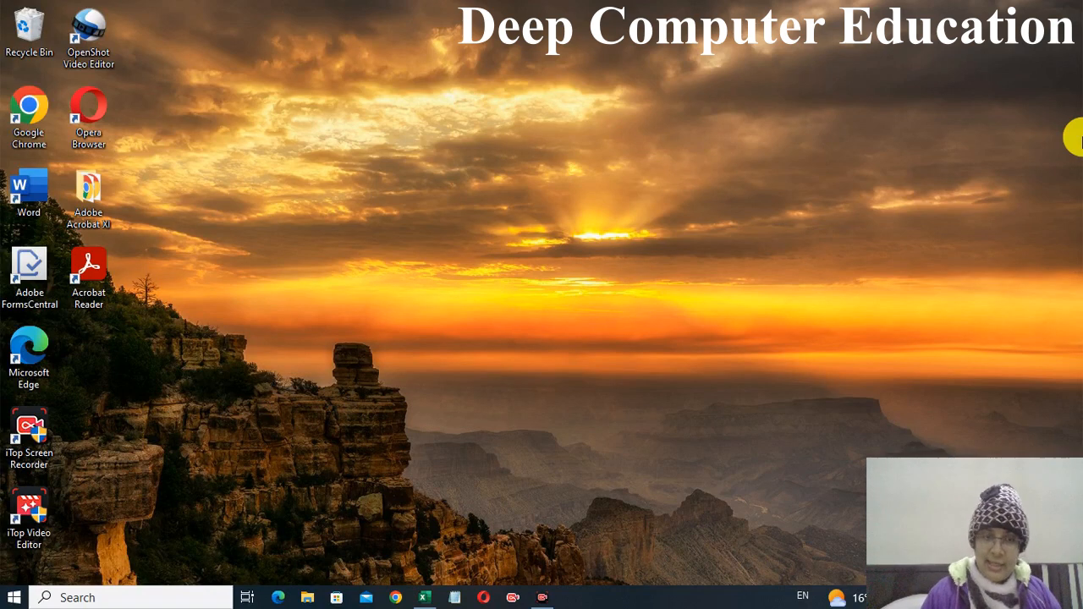
Step: Switch to the Excel workbook and start a PV formula in G12 with the monthly rate F7/12 as its first argument
left_click(425, 597)
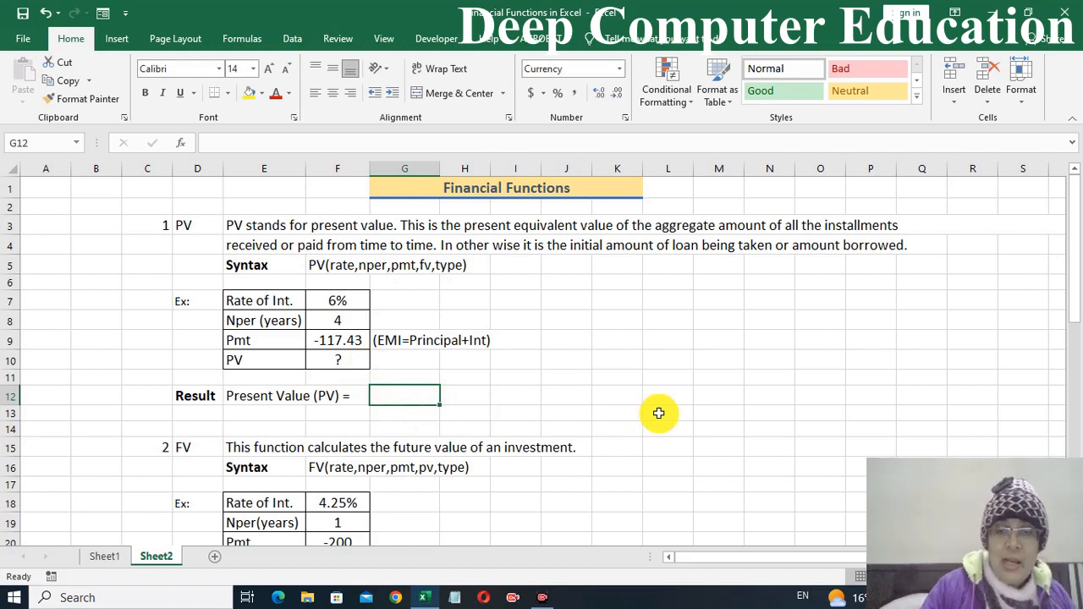
type("=pv")
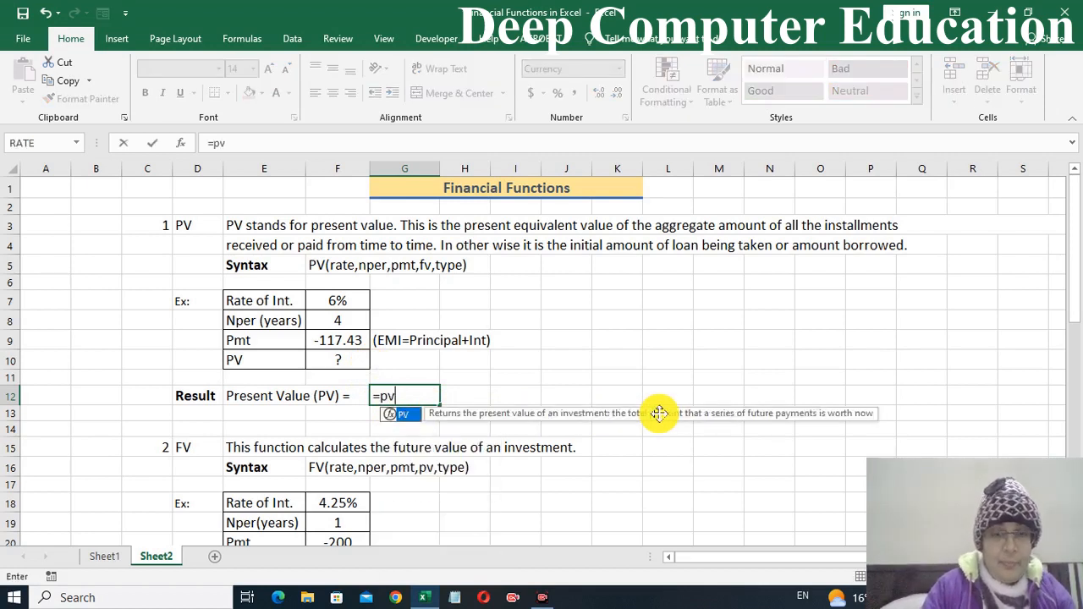
key("Tab")
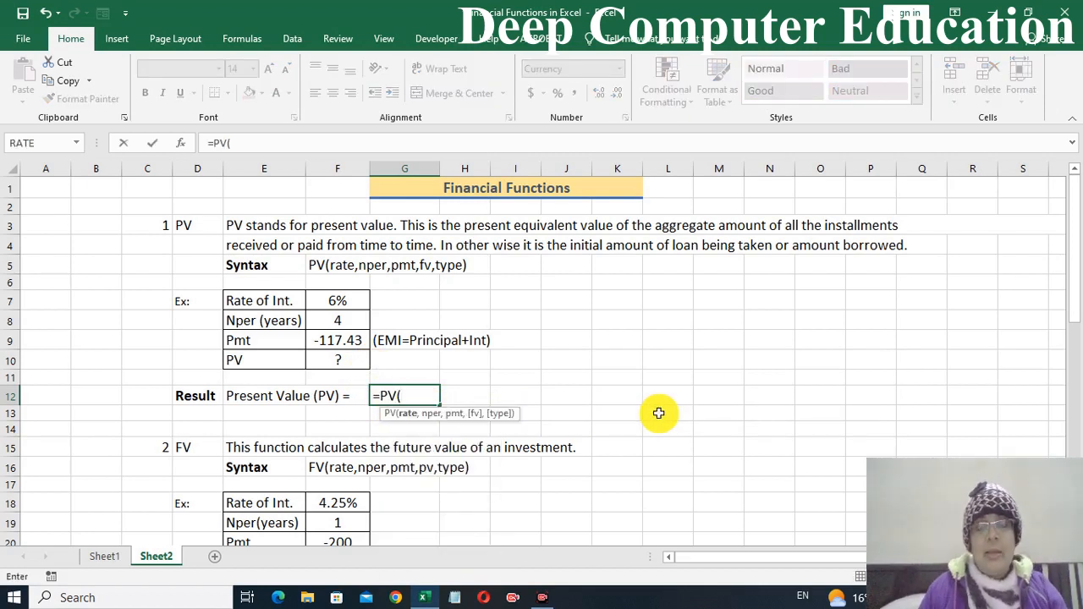
key("Left")
key("Left")
key("Right")
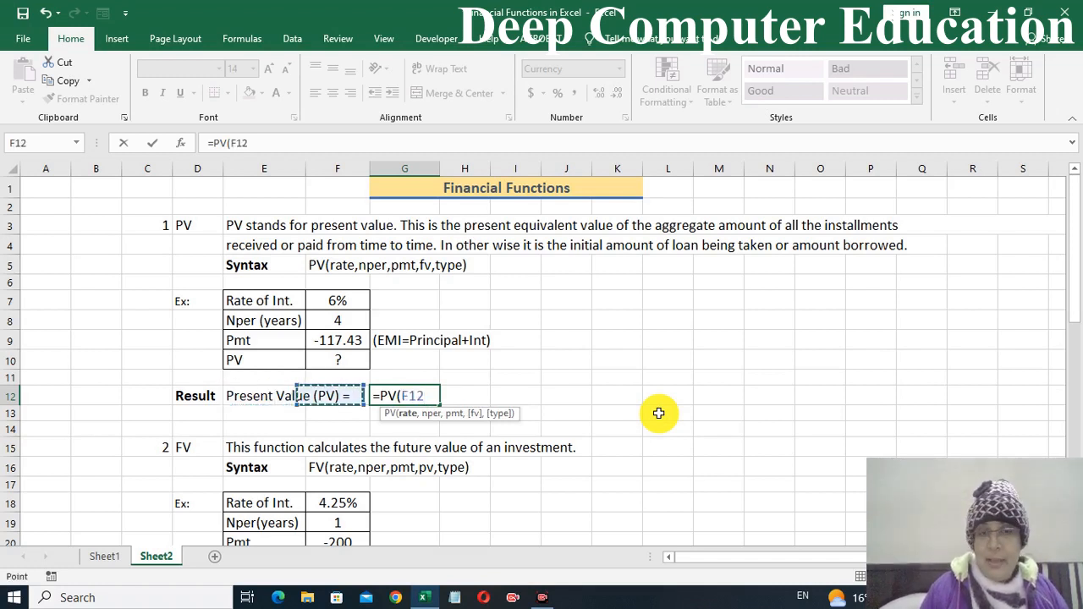
key("Up")
key("Up")
key("Up")
key("Up")
key("Up")
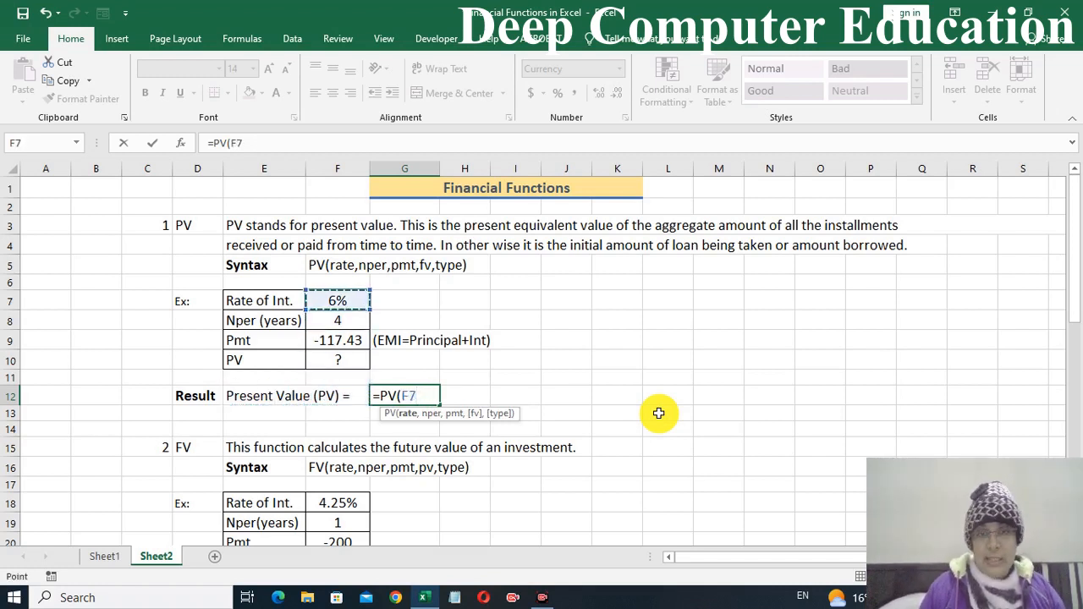
type("/")
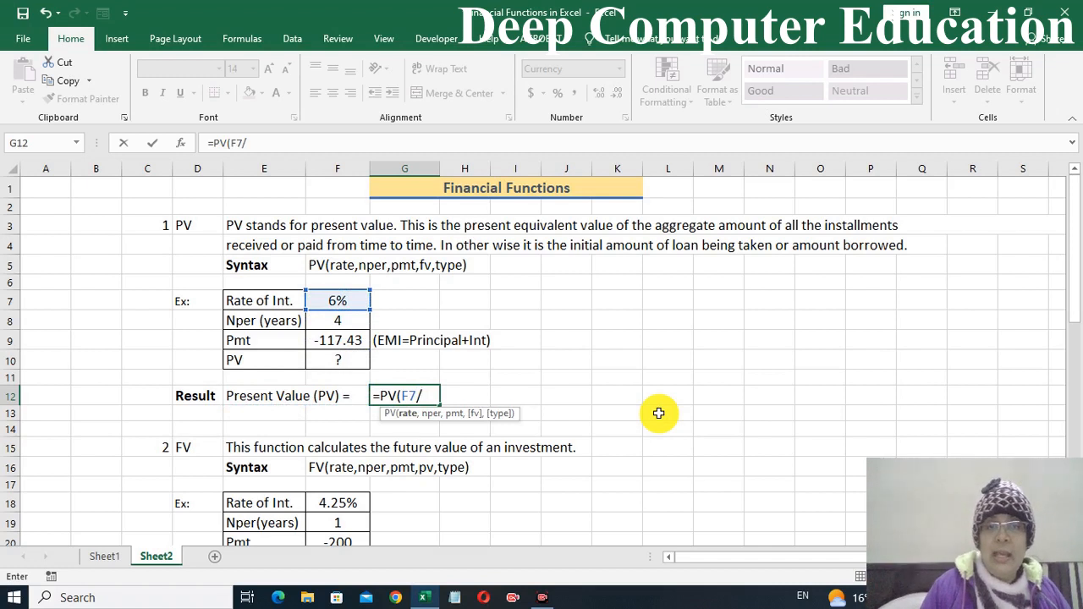
type("12,")
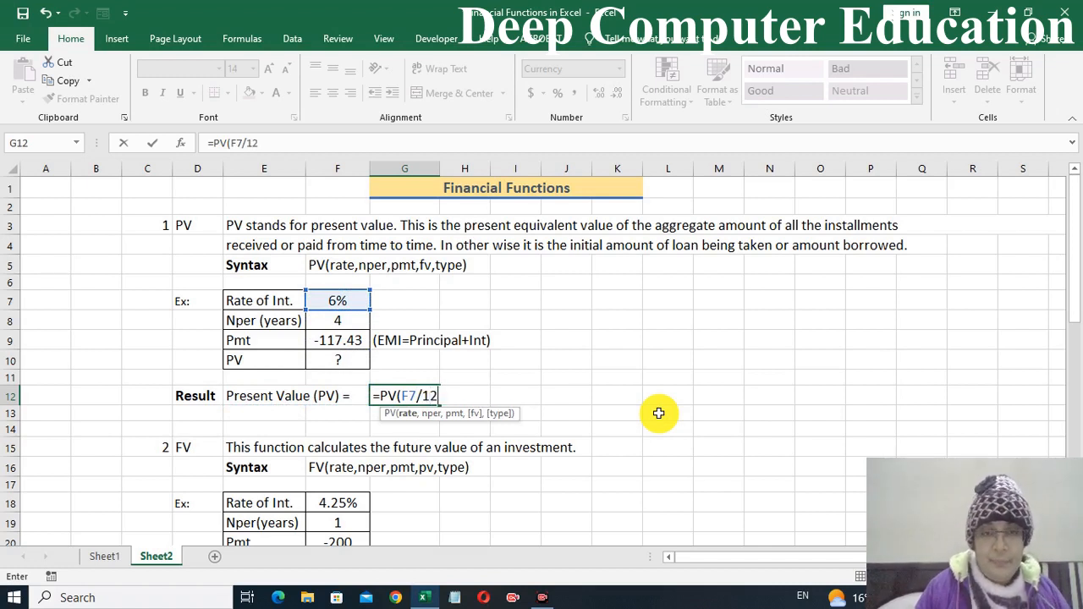
Step: Add F8*12 as the number of periods in the PV formula
key("Up")
key("Up")
key("Up")
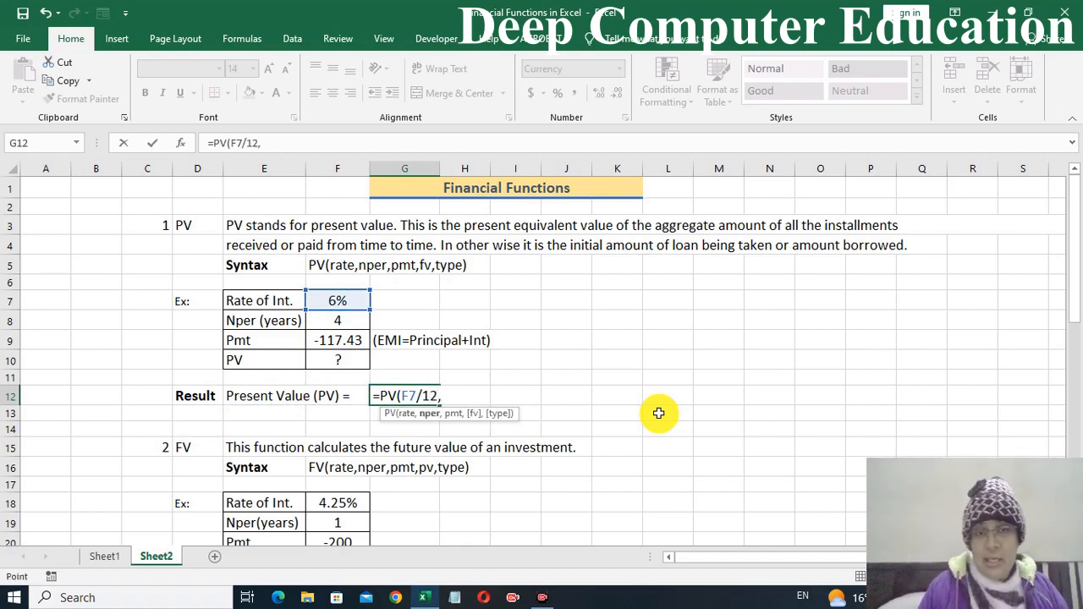
key("Up")
key("Left")
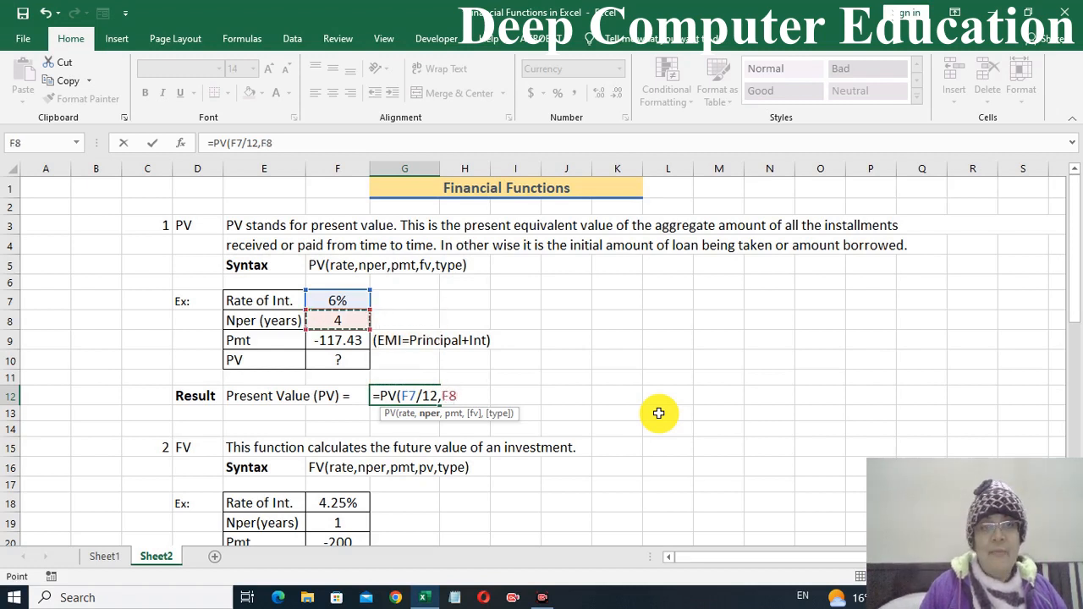
type("*")
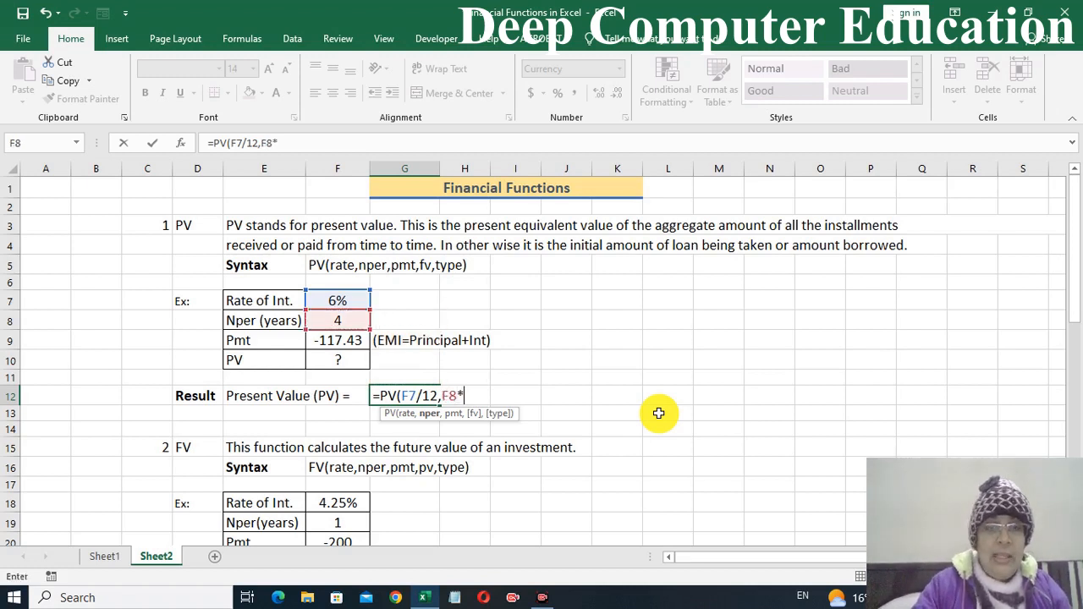
type("12")
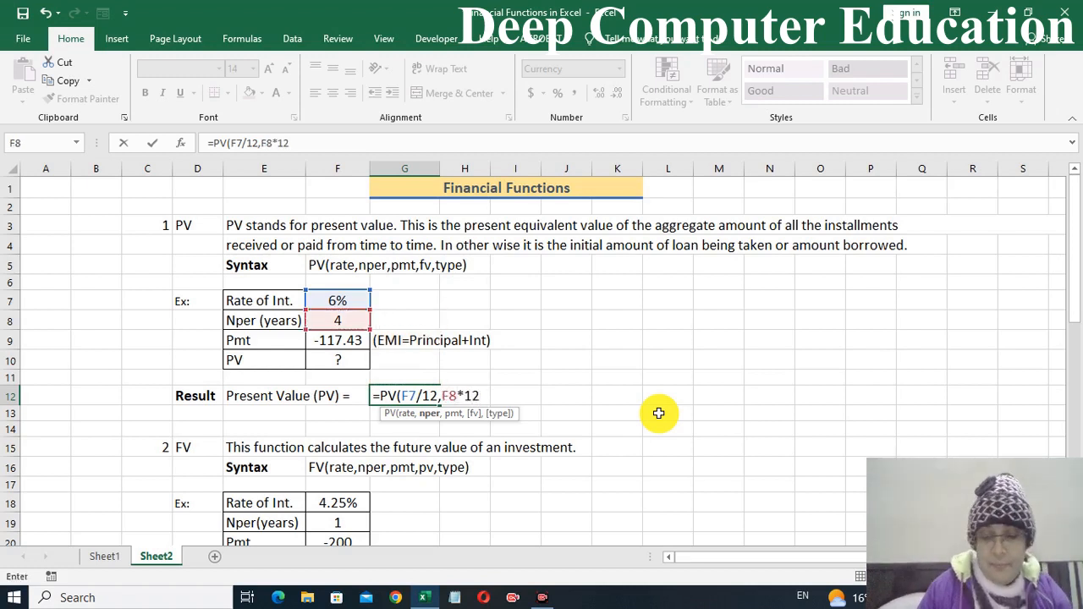
type(",")
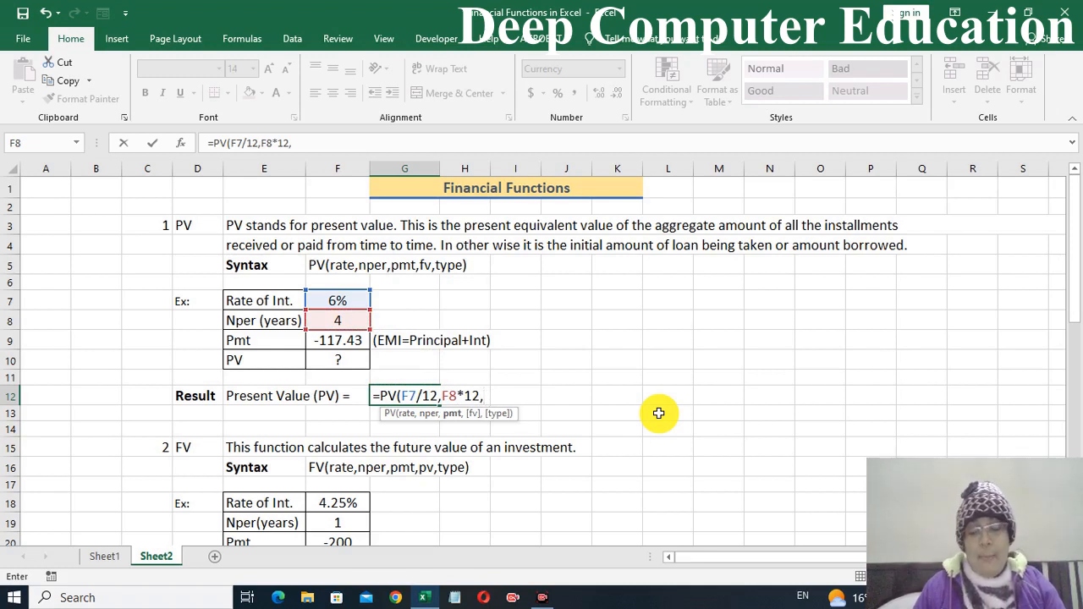
Step: Add the payment cell F9 as the pmt argument and complete the PV formula as =PV(F7/12,F8*12,F9)
key("Left")
key("Up")
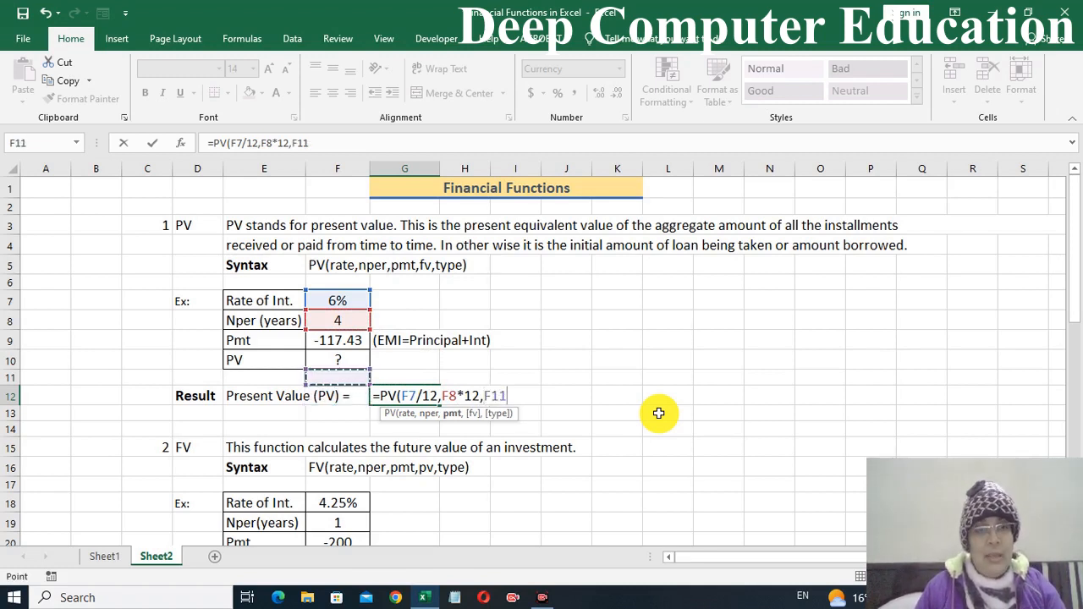
key("Up")
key("Up")
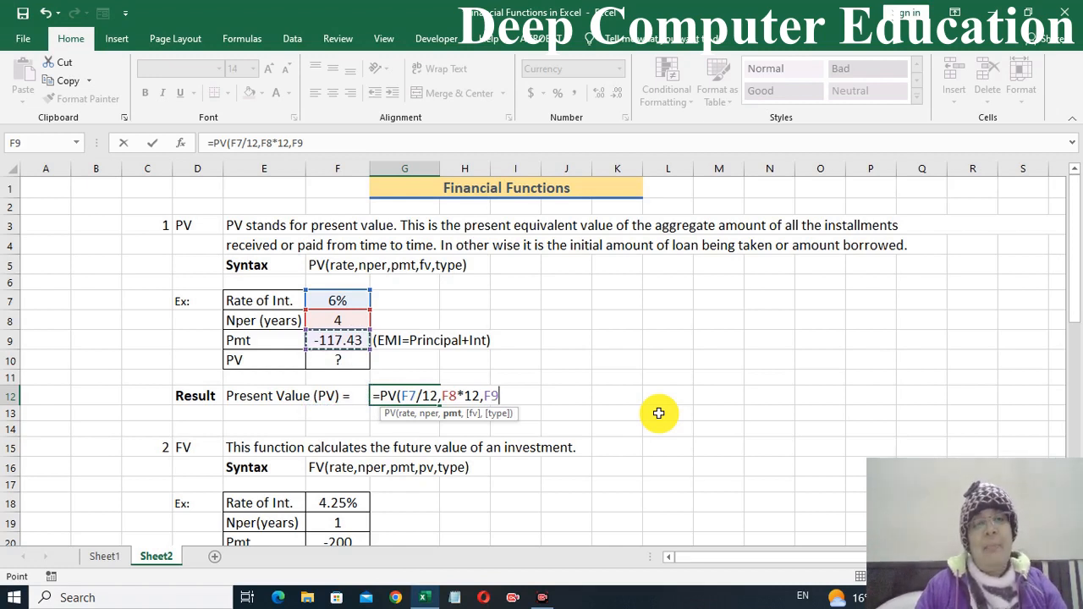
type(")")
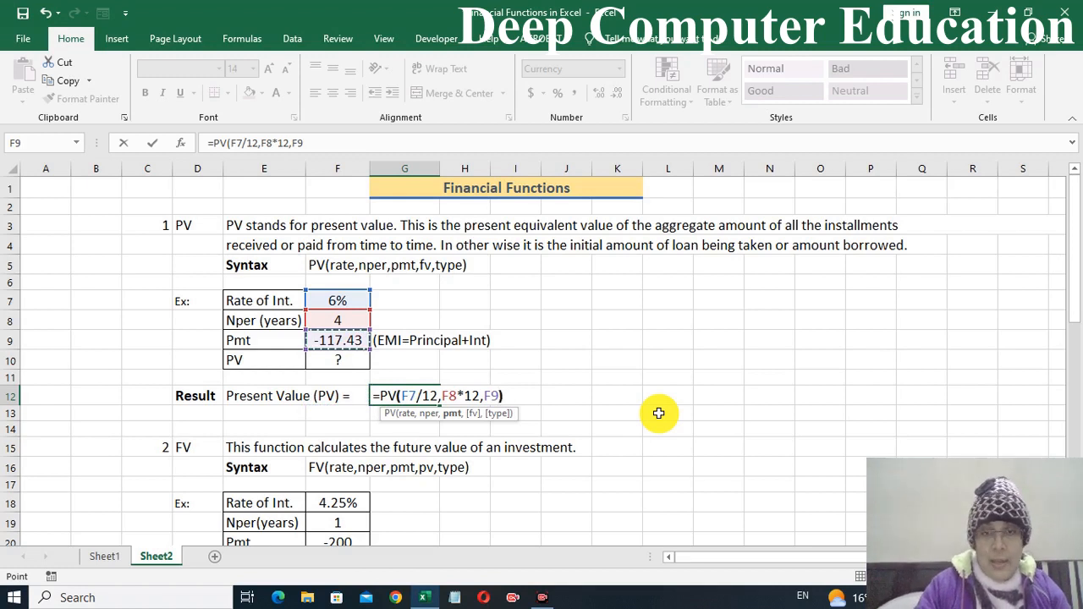
key("Return")
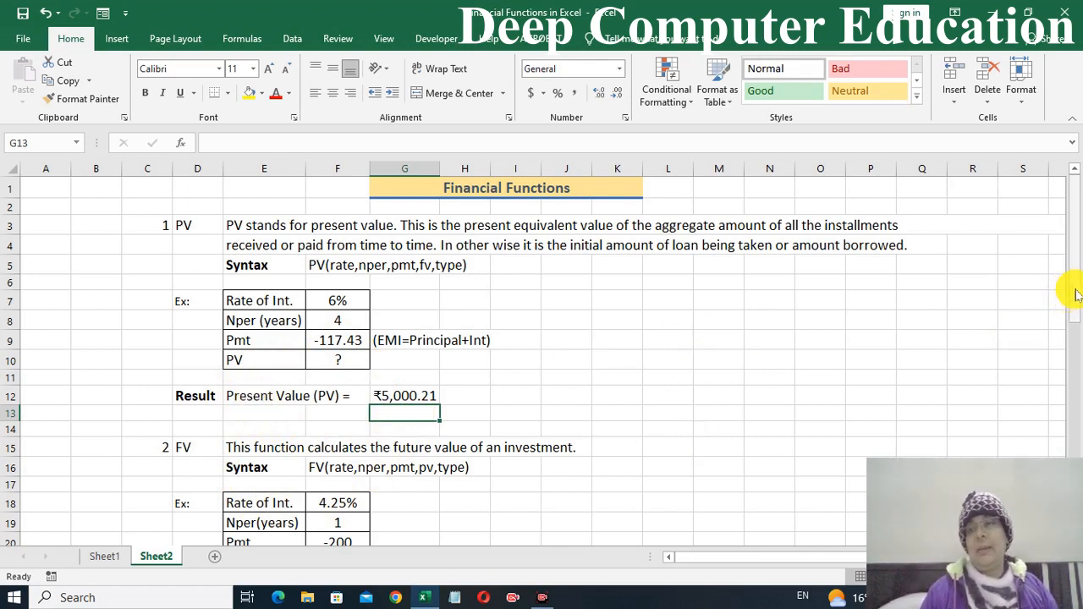
Step: Start an FV formula in G24, beside the Future Value label, with the monthly rate F18/12
left_click_drag(1076, 294, 1075, 389)
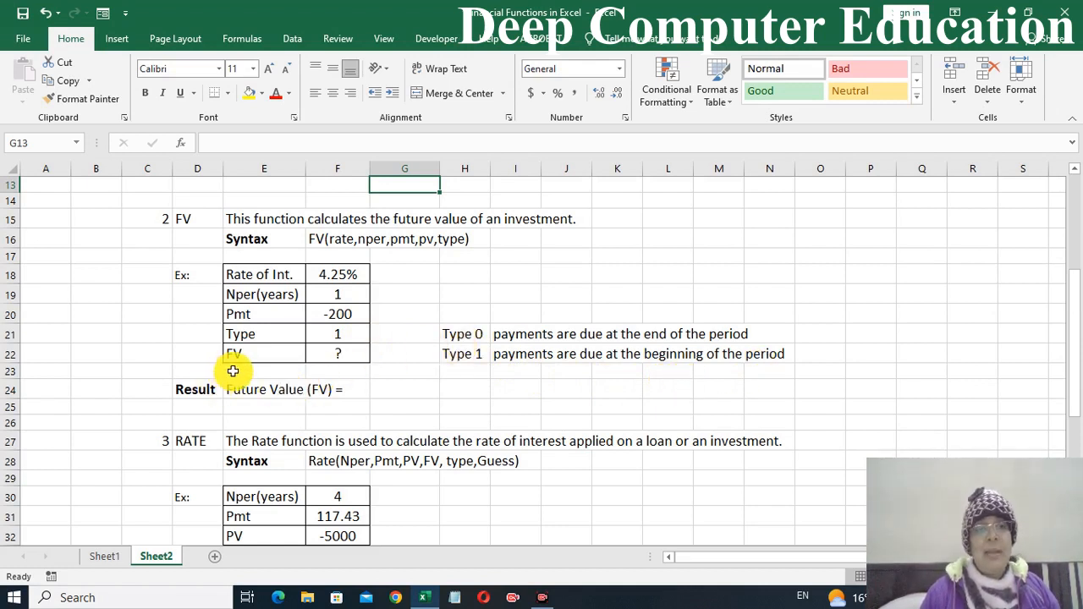
left_click(393, 393)
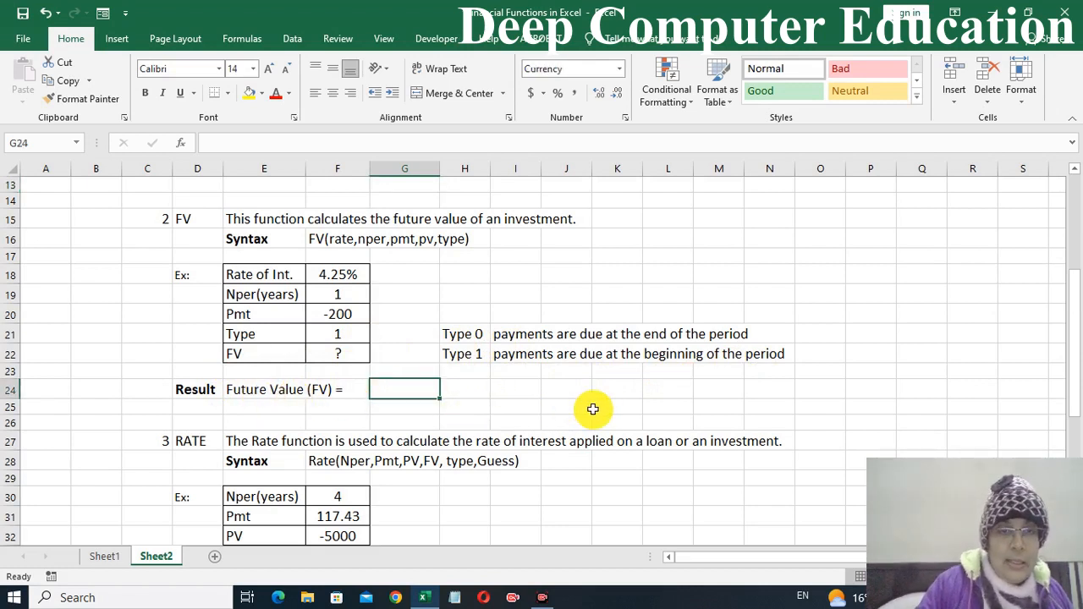
type("=")
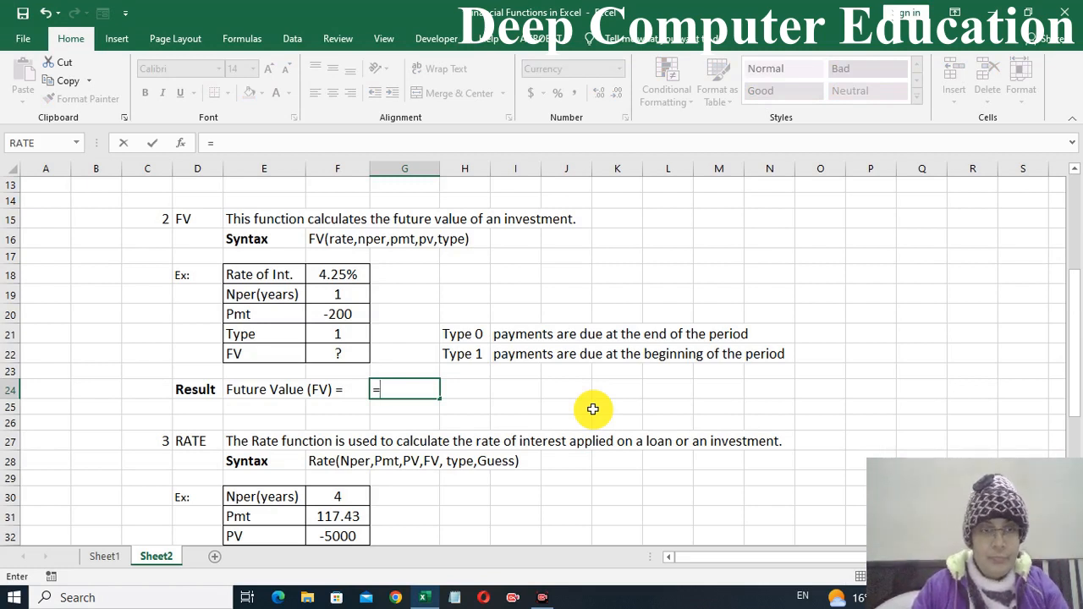
type("FV(")
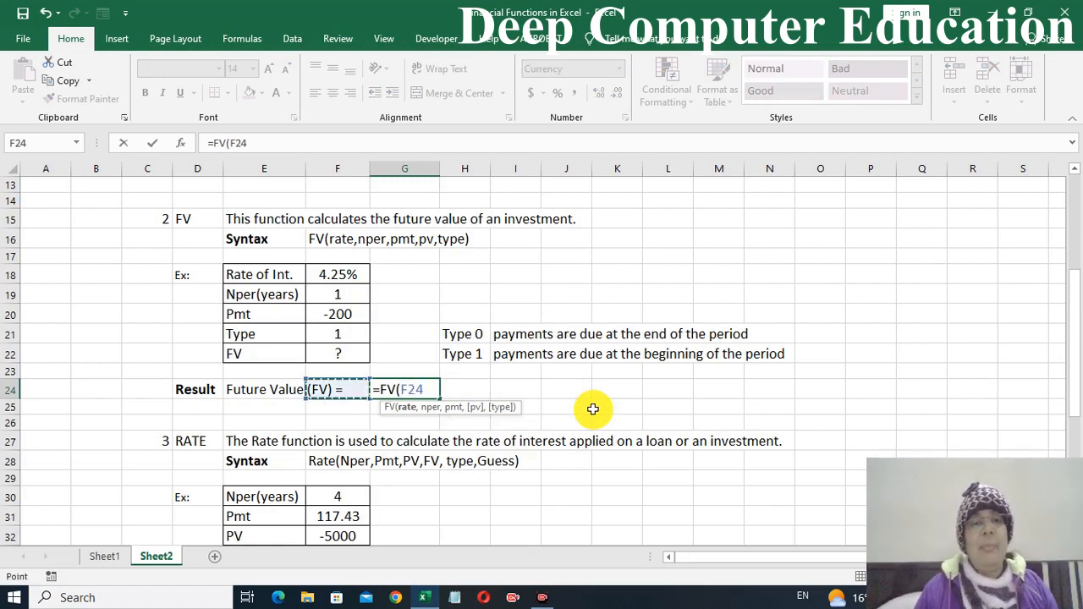
key("Left")
key("Up")
key("Up")
key("Up")
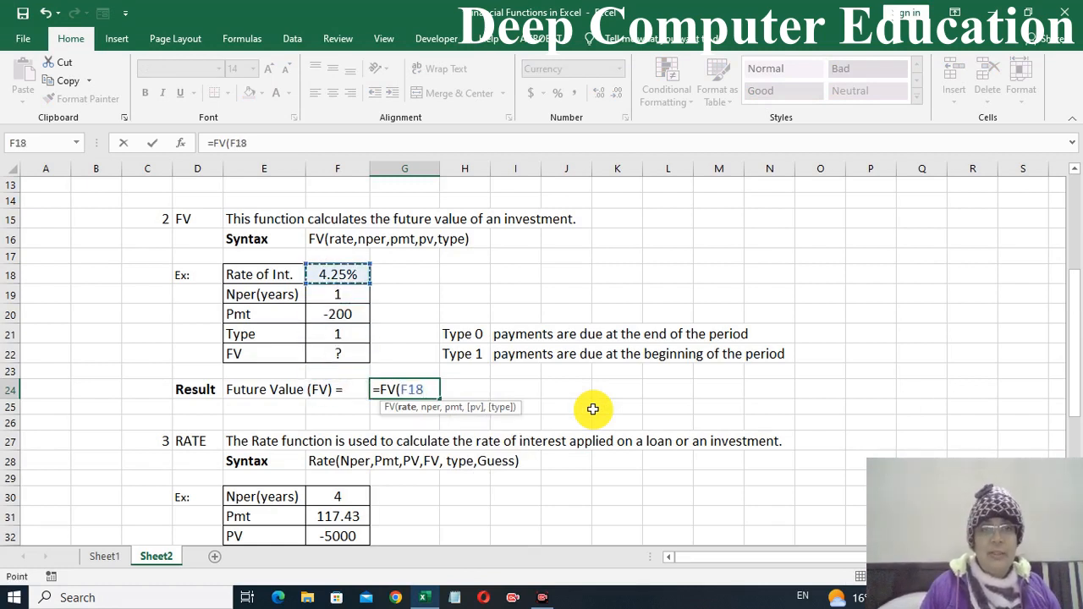
type("/1")
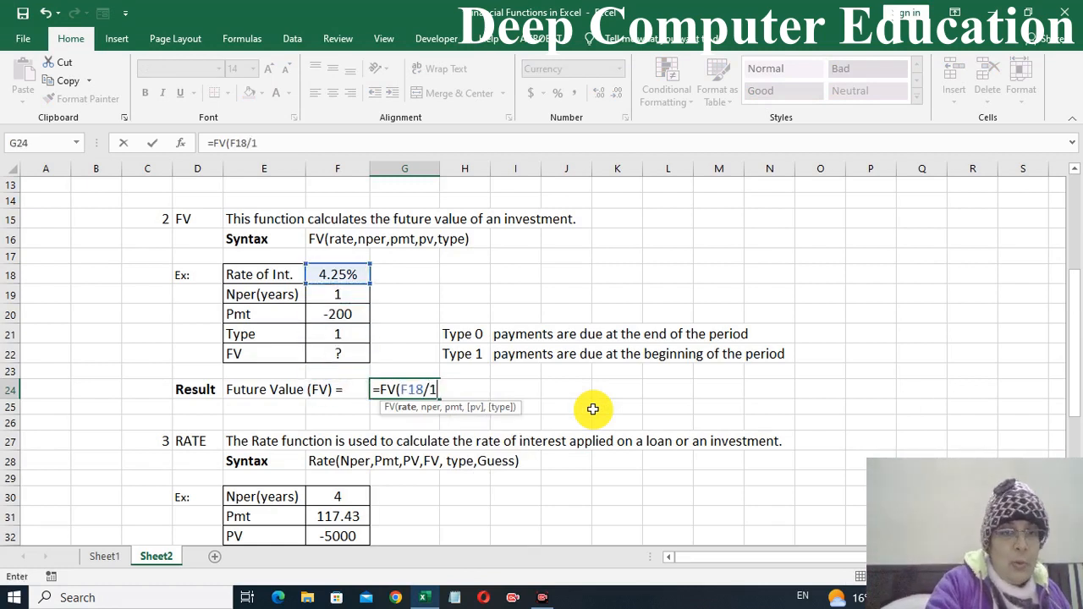
type("2,")
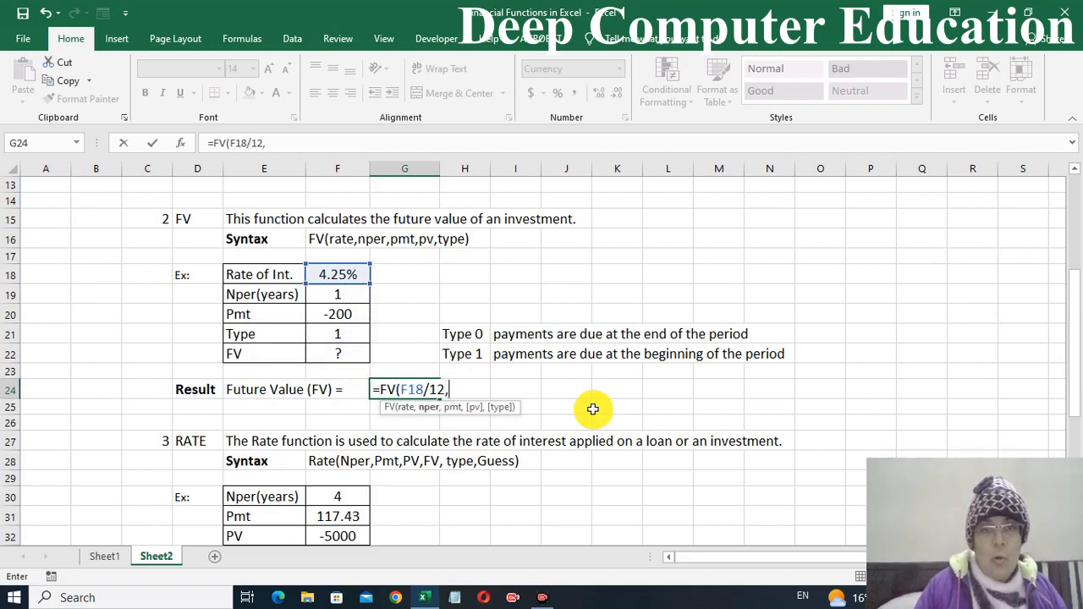
Step: Add F19*12 as the number of periods in the FV formula
key("Up")
key("Up")
key("Up")
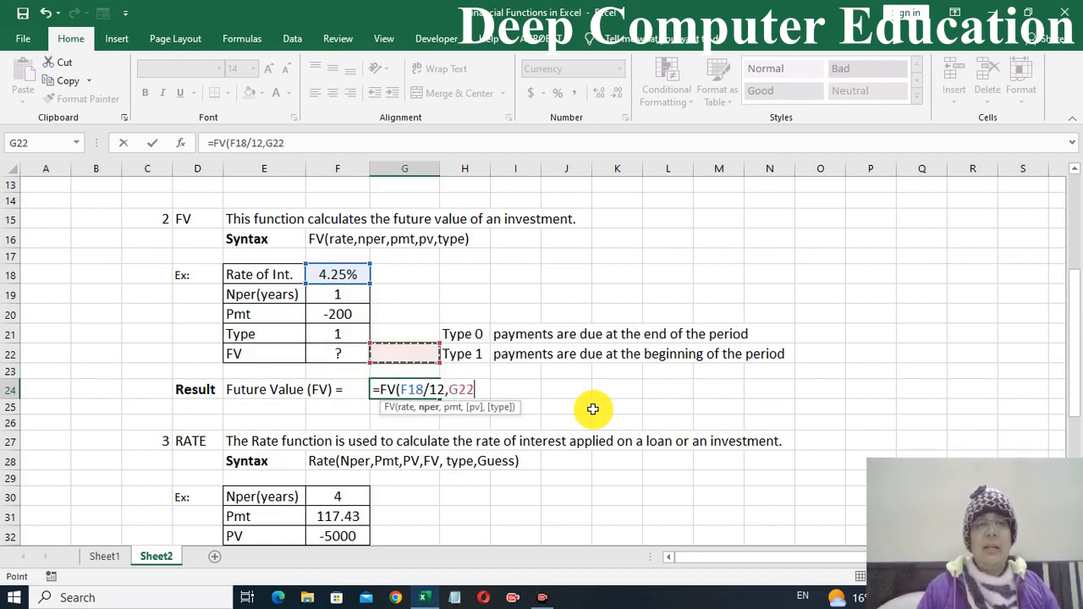
key("Up")
key("Up")
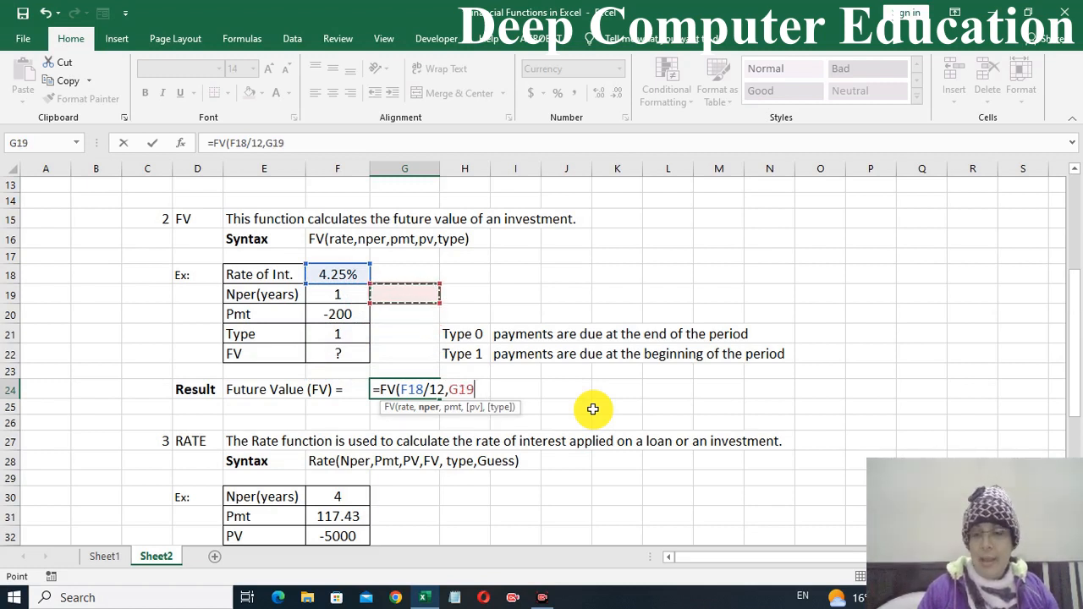
key("Left")
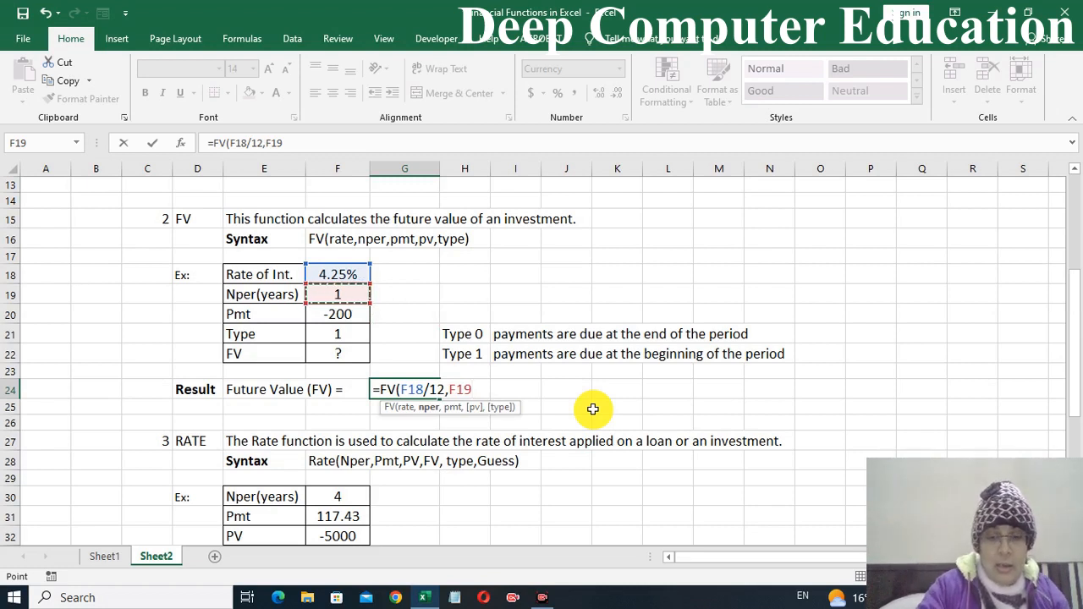
type("*12,")
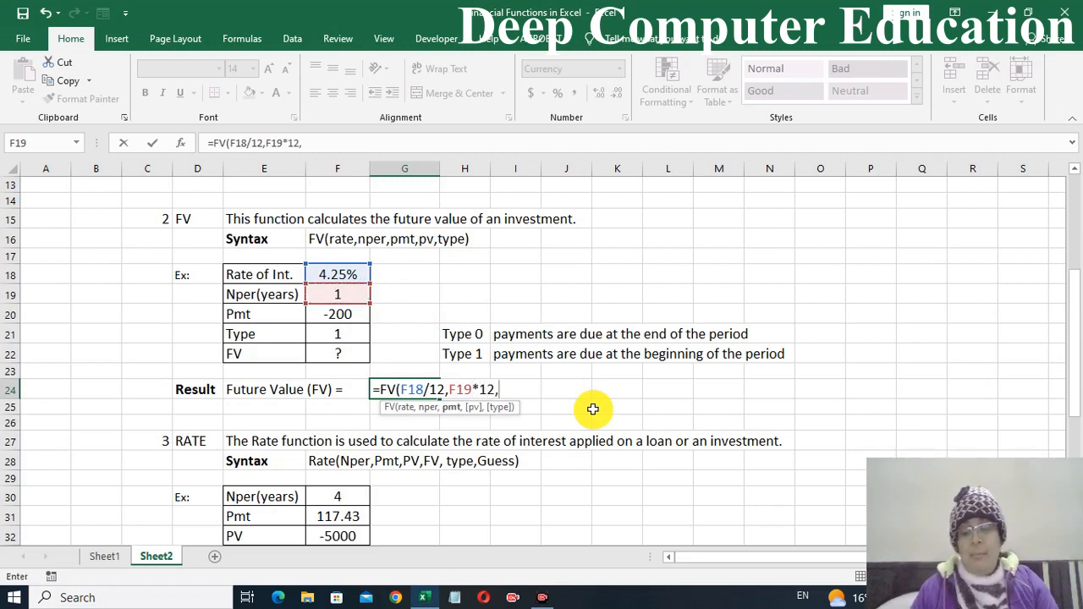
Step: Add the payment cell F20 as the pmt argument of the FV formula
key("Up")
key("Up")
key("Up")
key("Up")
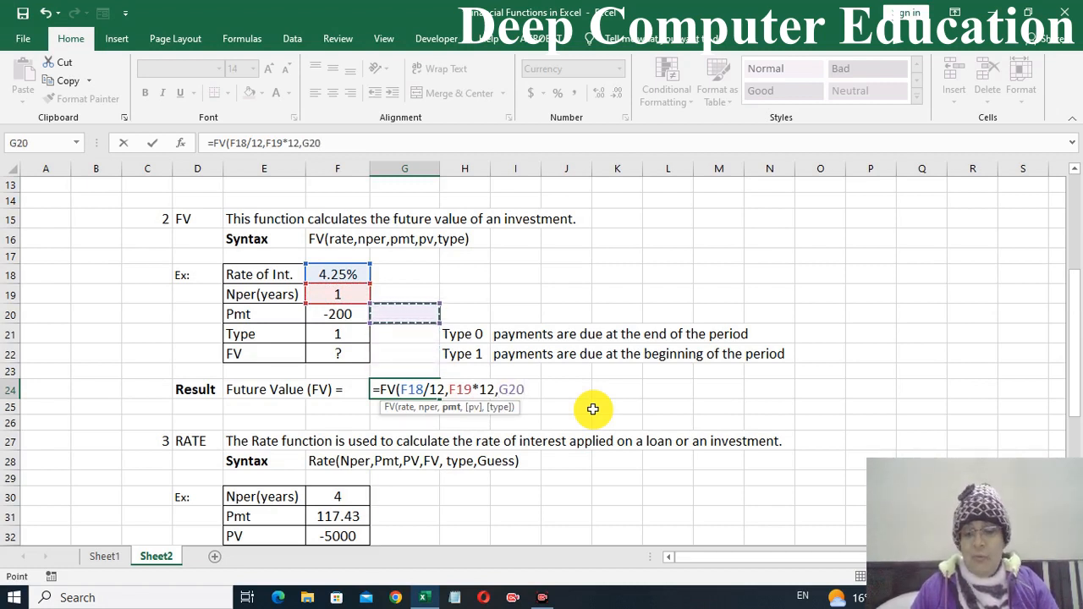
key("Left")
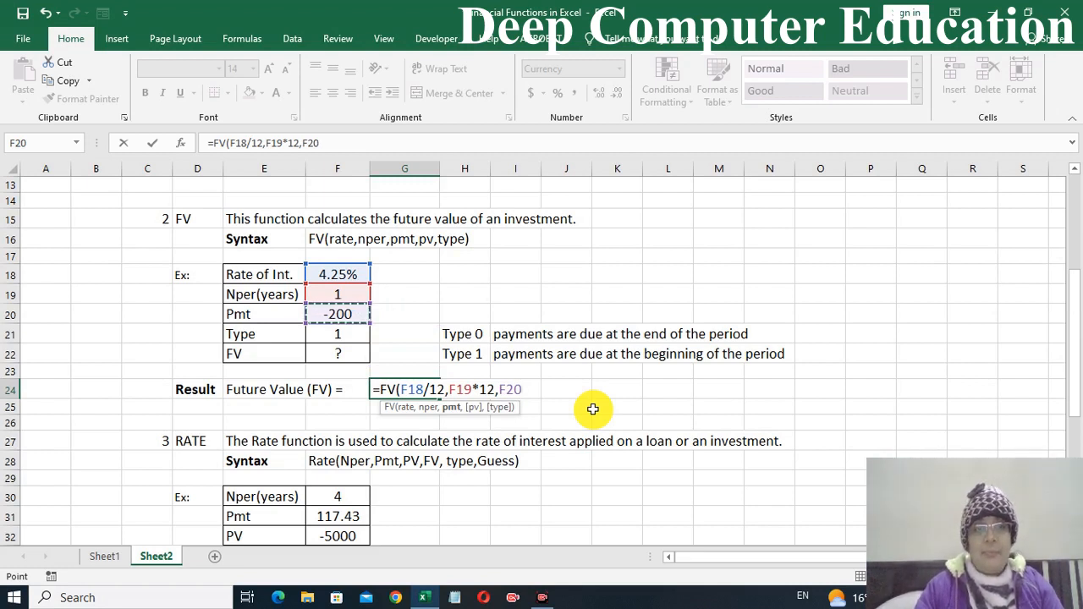
type(",")
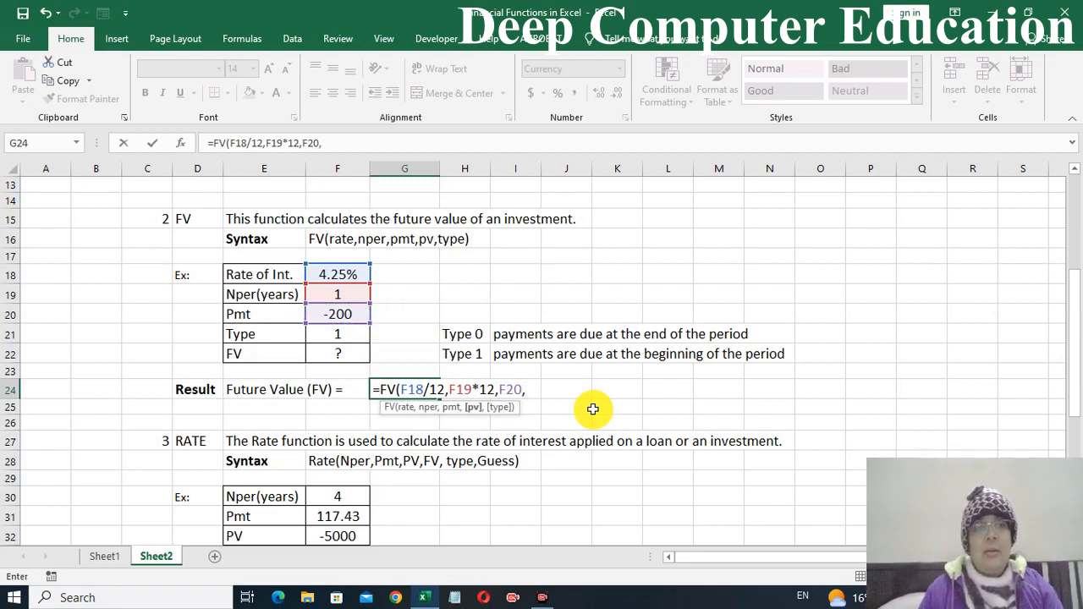
Step: Add the Type cell F21 as the fourth argument and complete the formula as =FV(F18/12,F19*12,F20,F21)
key("Left")
key("Left")
key("Right")
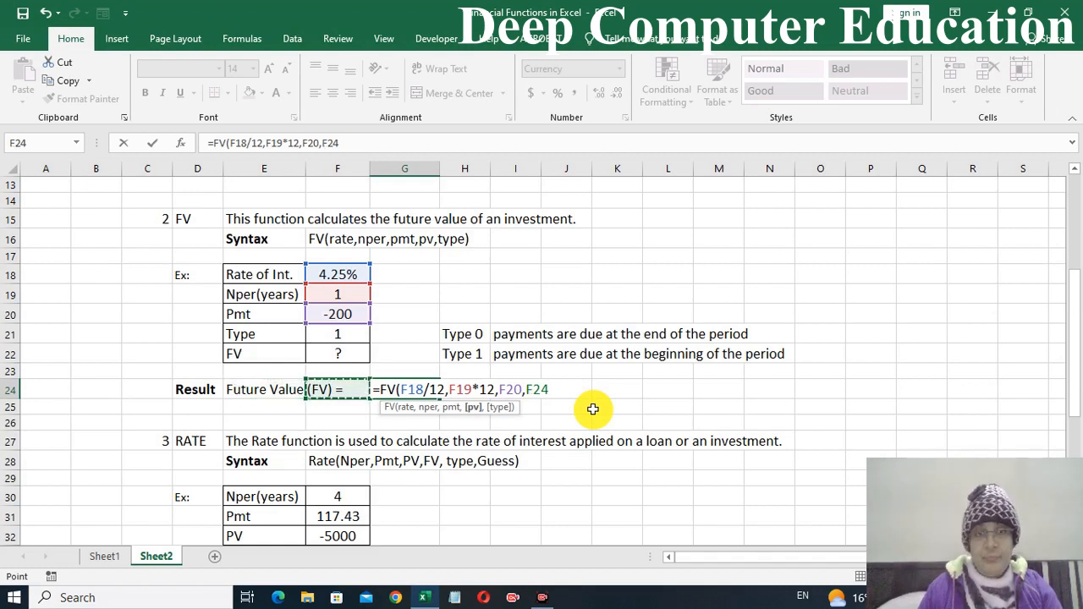
key("Up")
key("Up")
key("Up")
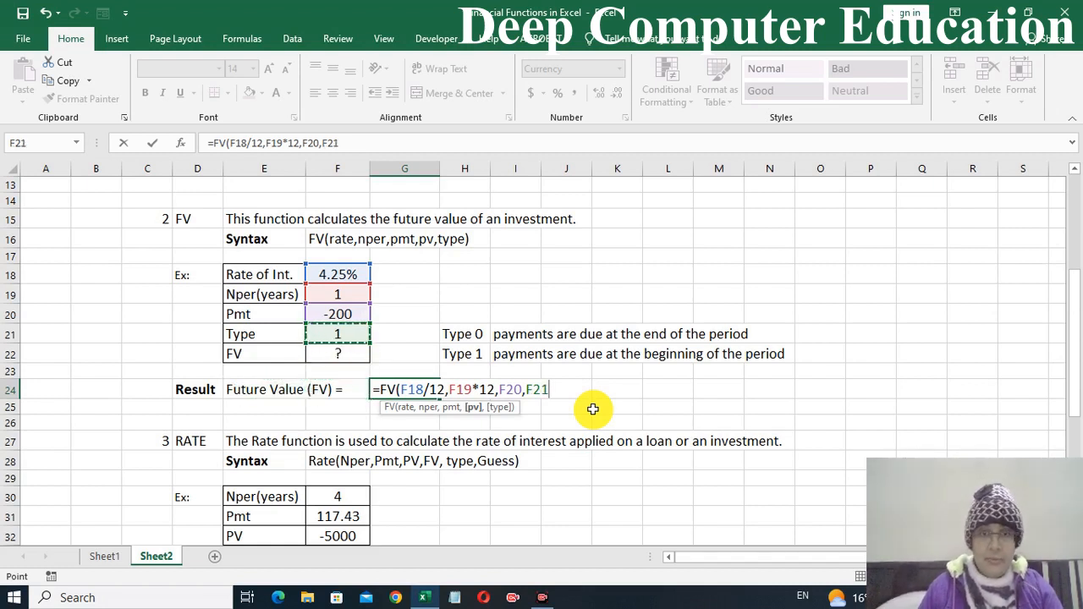
type(")")
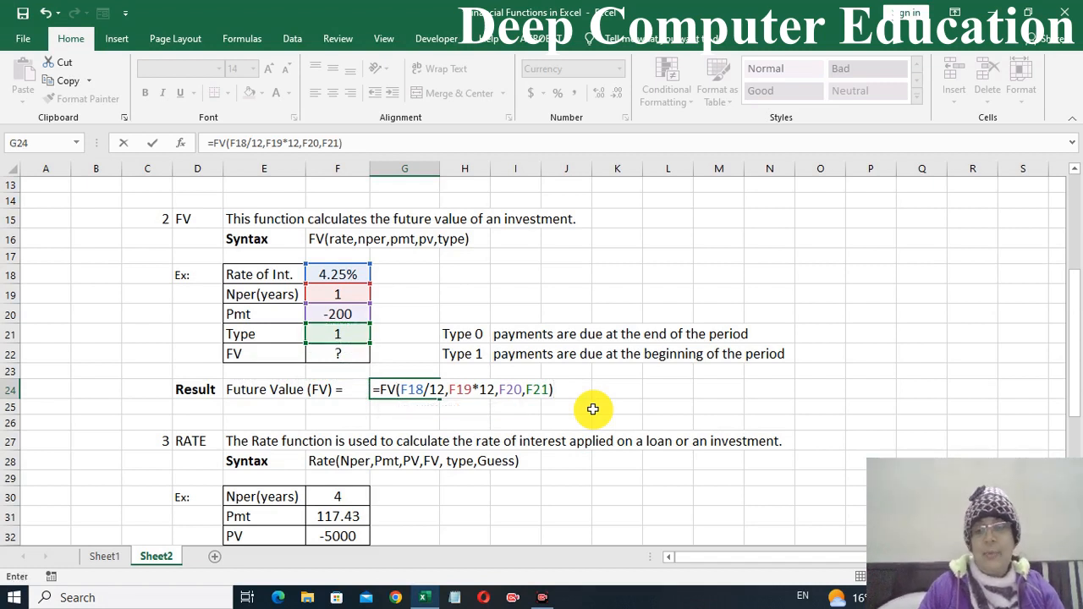
key("Return")
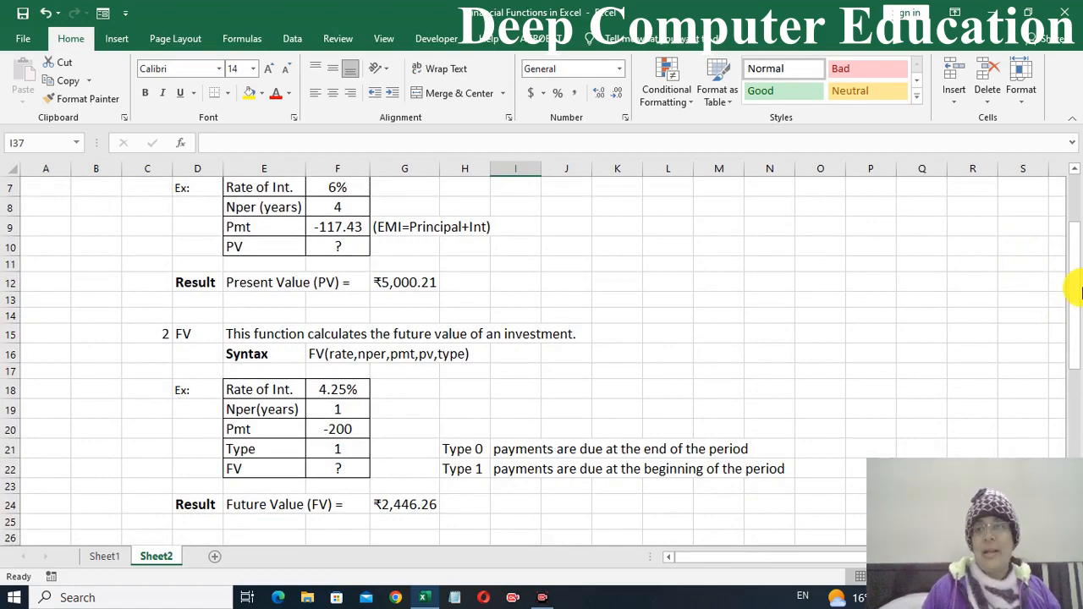
Step: Start a RATE formula in F35, beside the Rate label, with F30*12 as the number of periods
left_click_drag(1075, 292, 1077, 457)
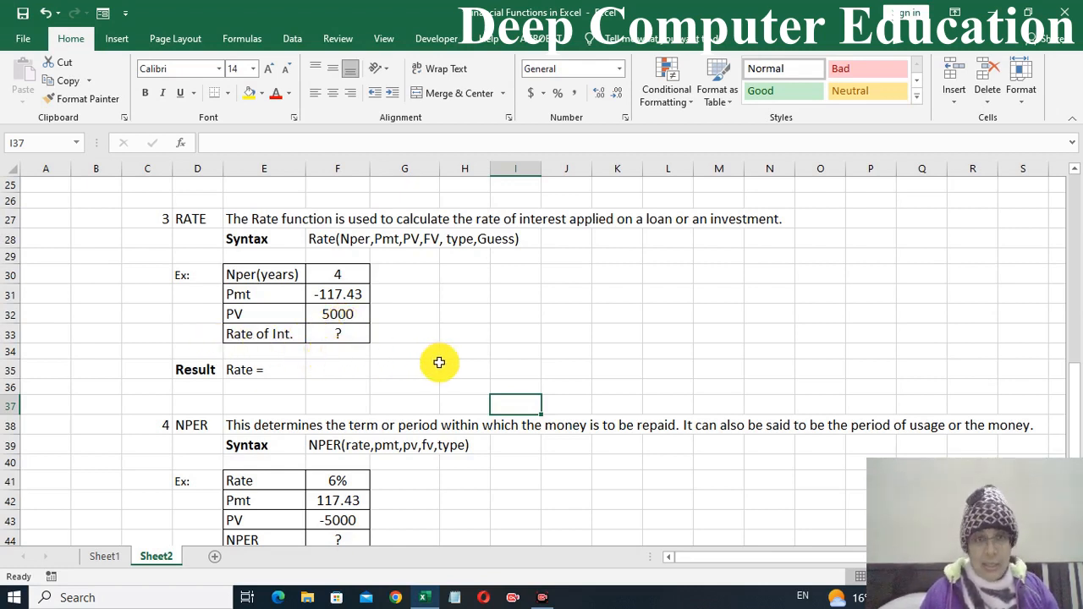
left_click(338, 369)
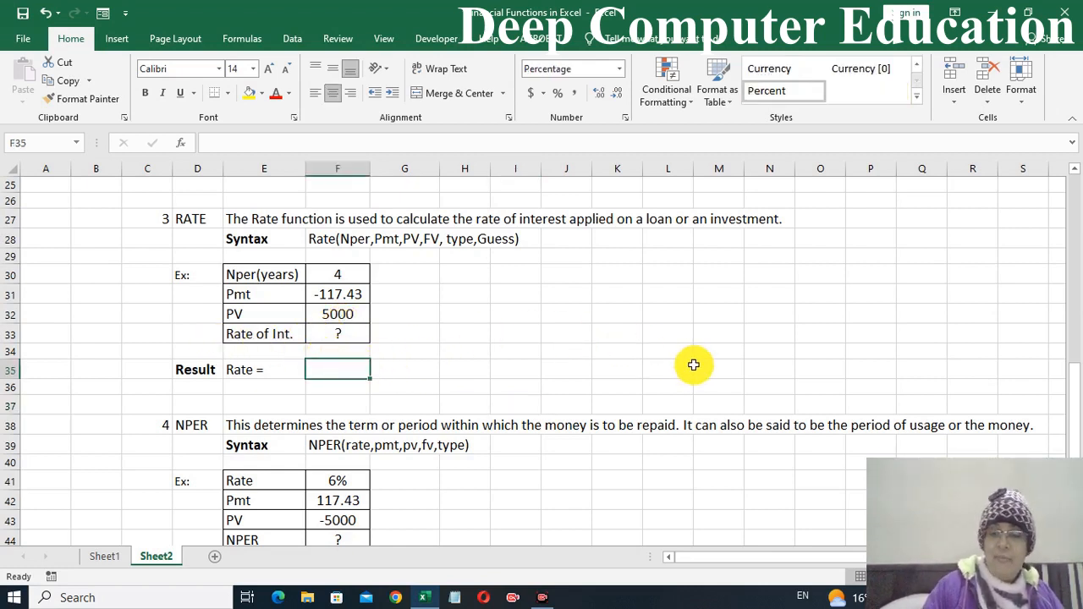
type("=")
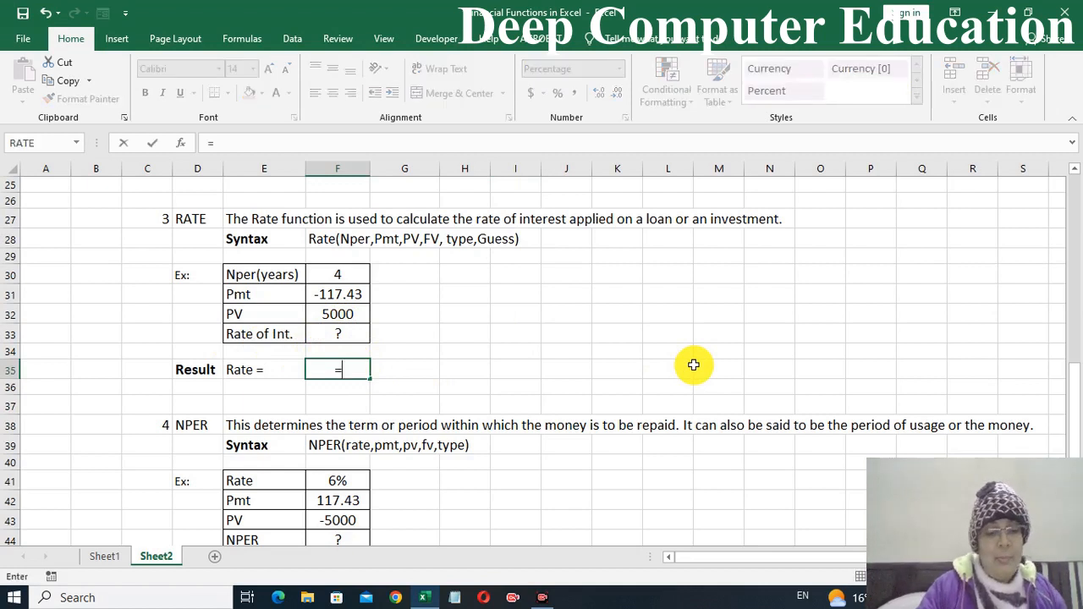
type("rate")
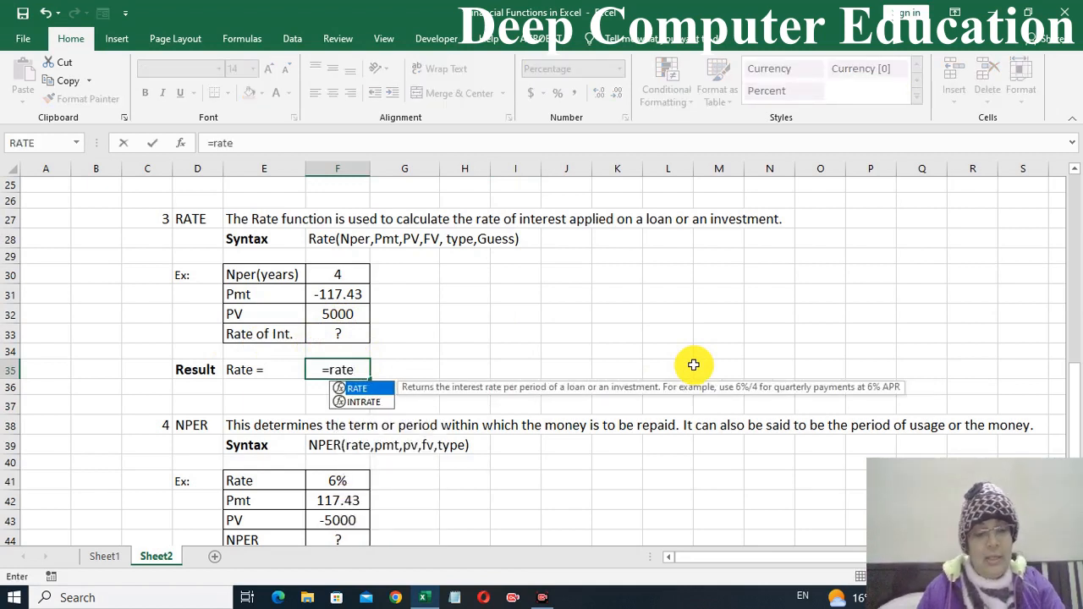
key("Tab")
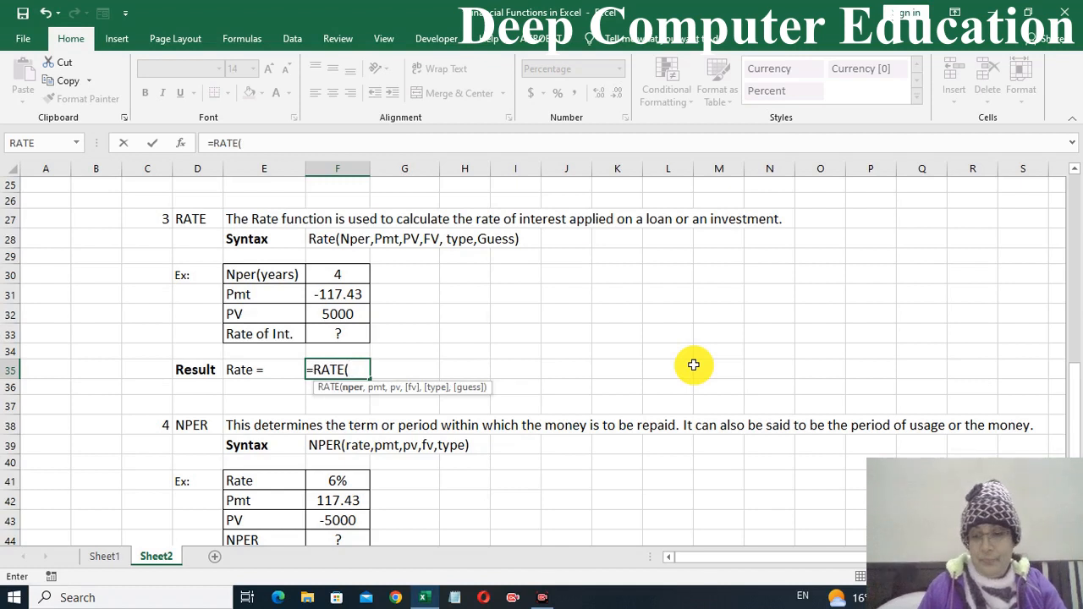
key("Up")
key("Up")
key("Up")
key("Up")
key("Up")
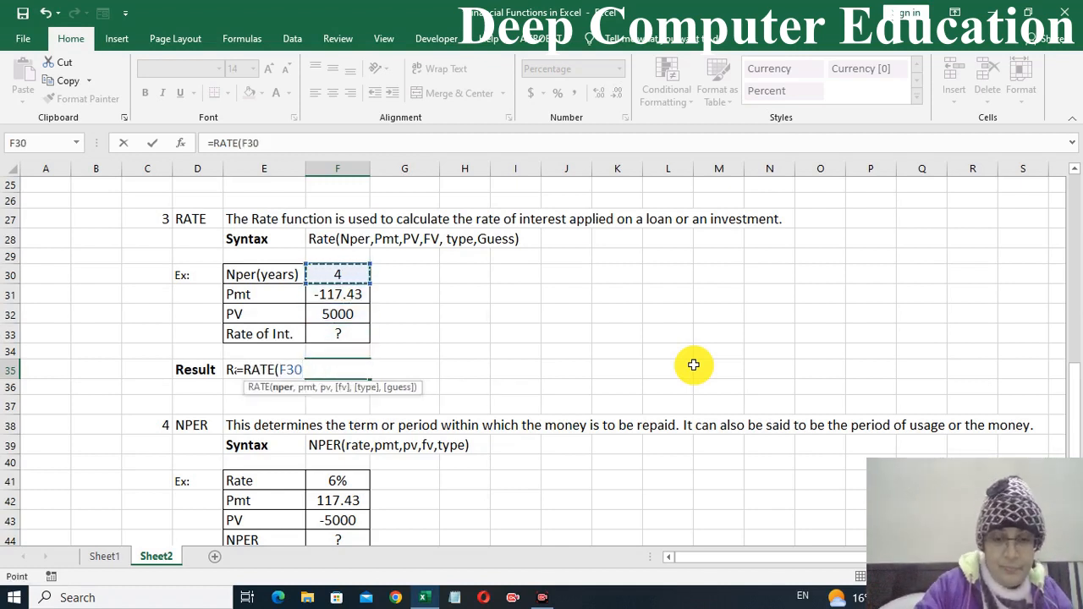
type("*12")
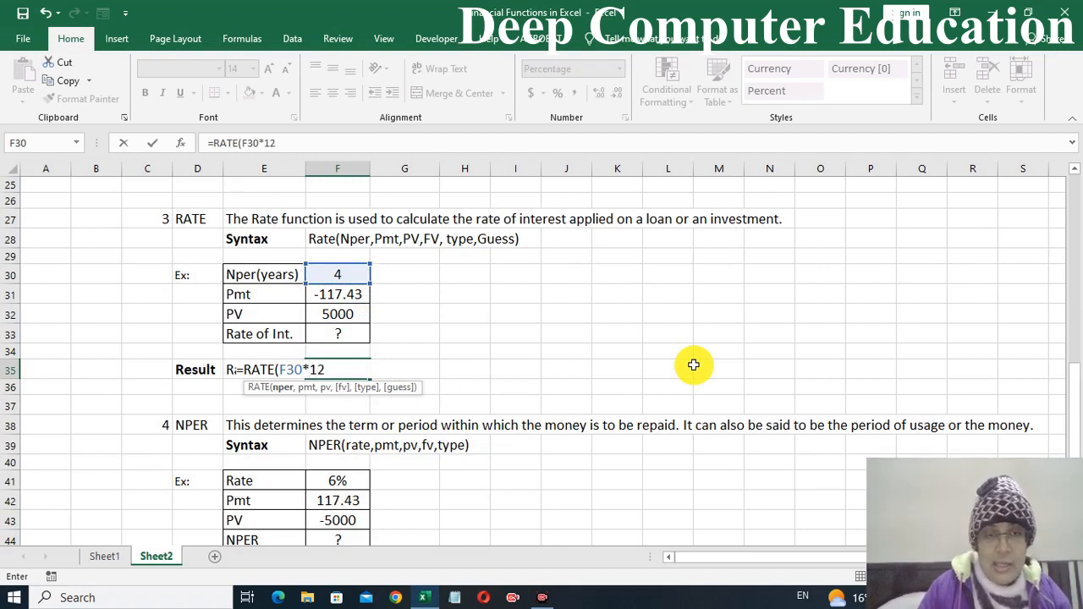
Step: Add the payment cell F31 as the pmt argument of the RATE formula
type(",")
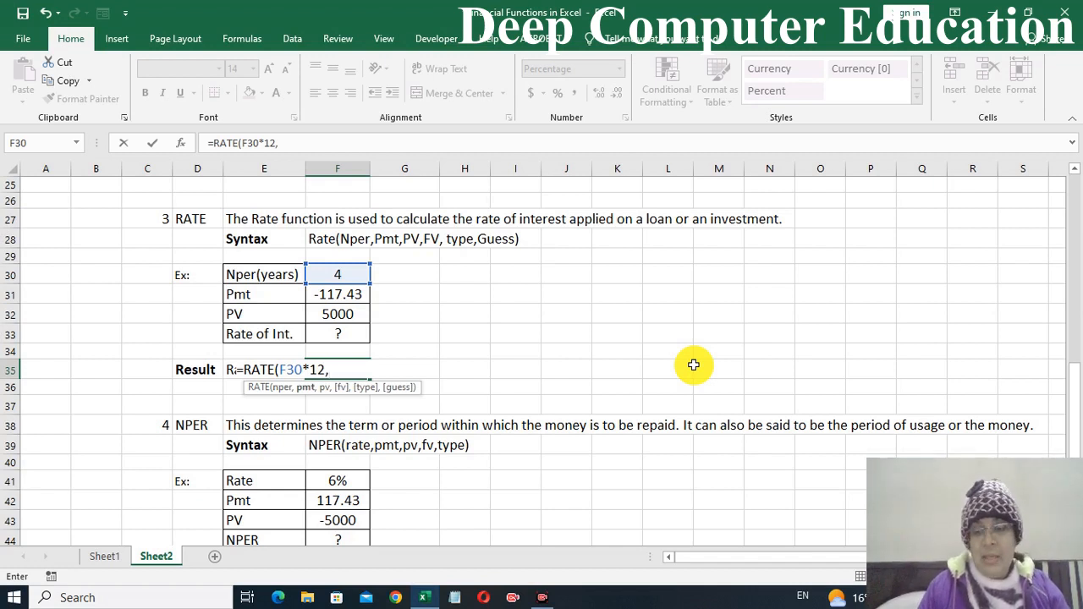
key("Up")
key("Up")
key("Up")
key("Up")
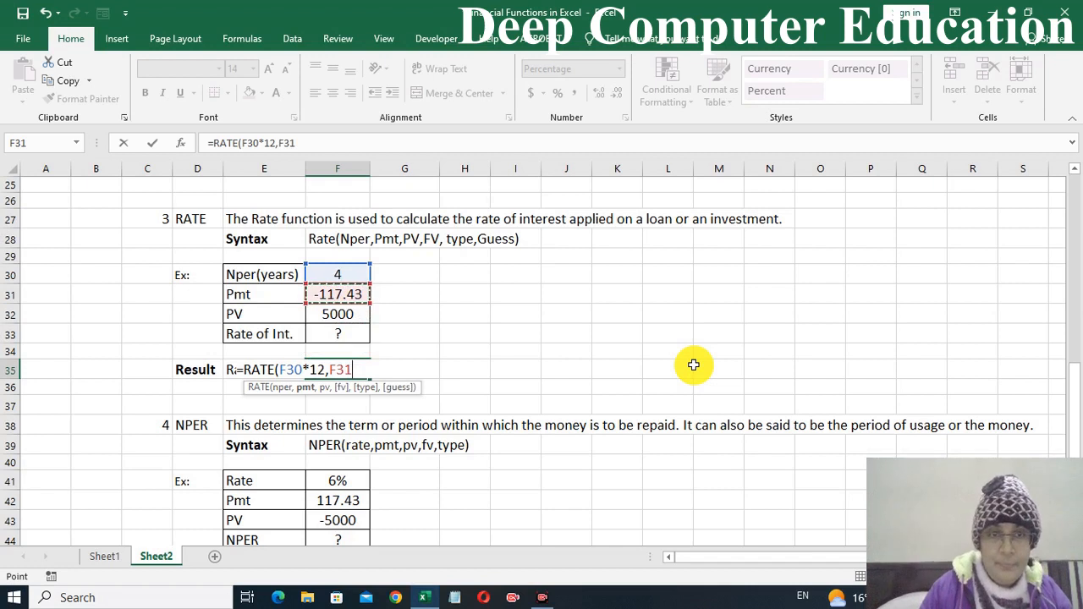
Step: Add the PV cell F32 and annualize the result, completing the formula as =RATE(F30*12,F31,F32)*12
type(",")
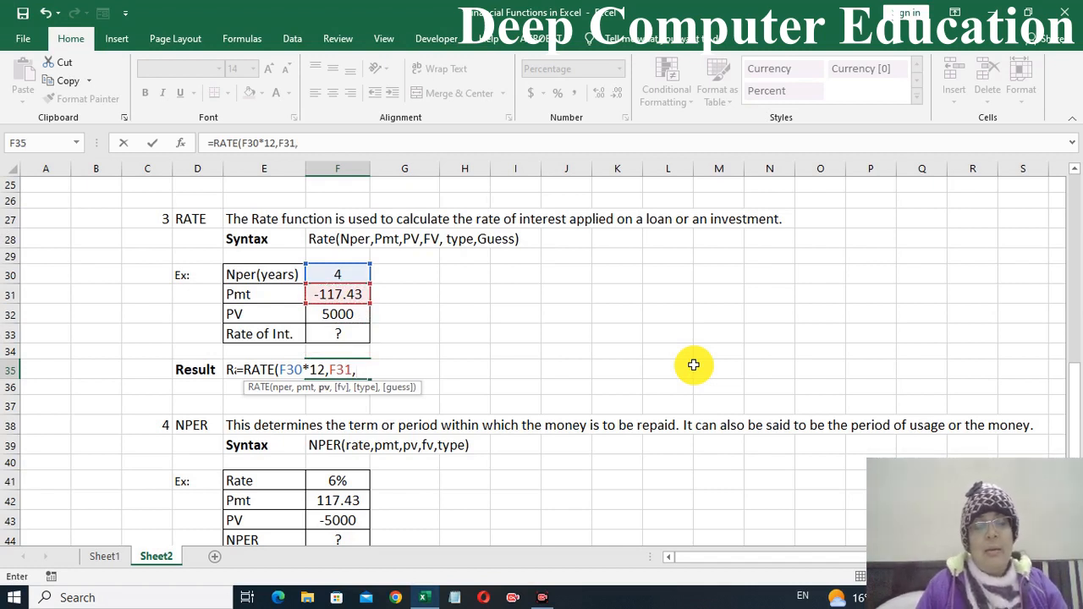
key("Up")
key("Up")
key("Up")
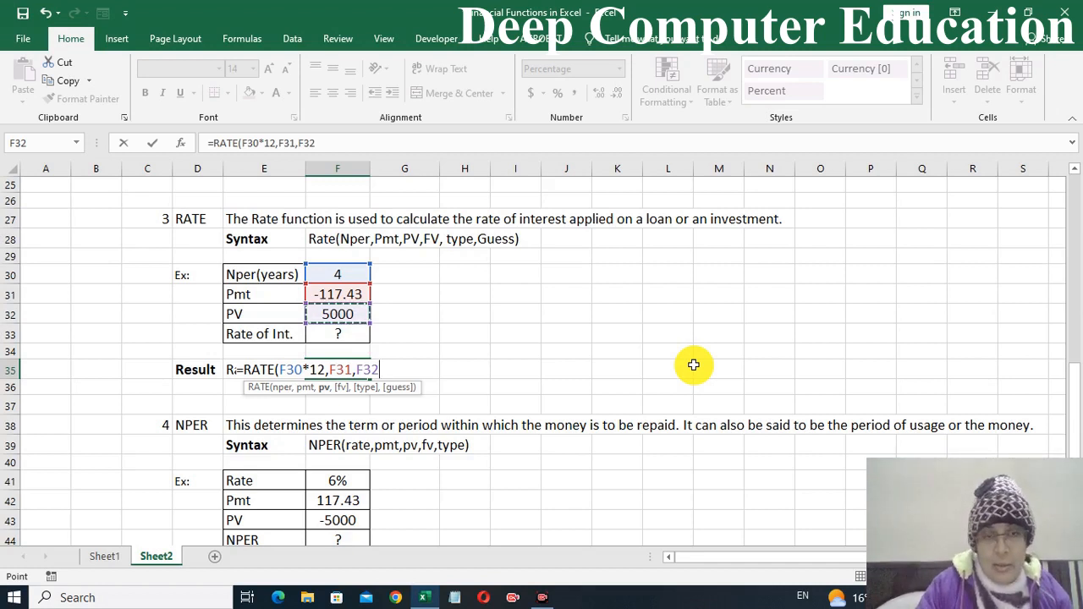
type(")")
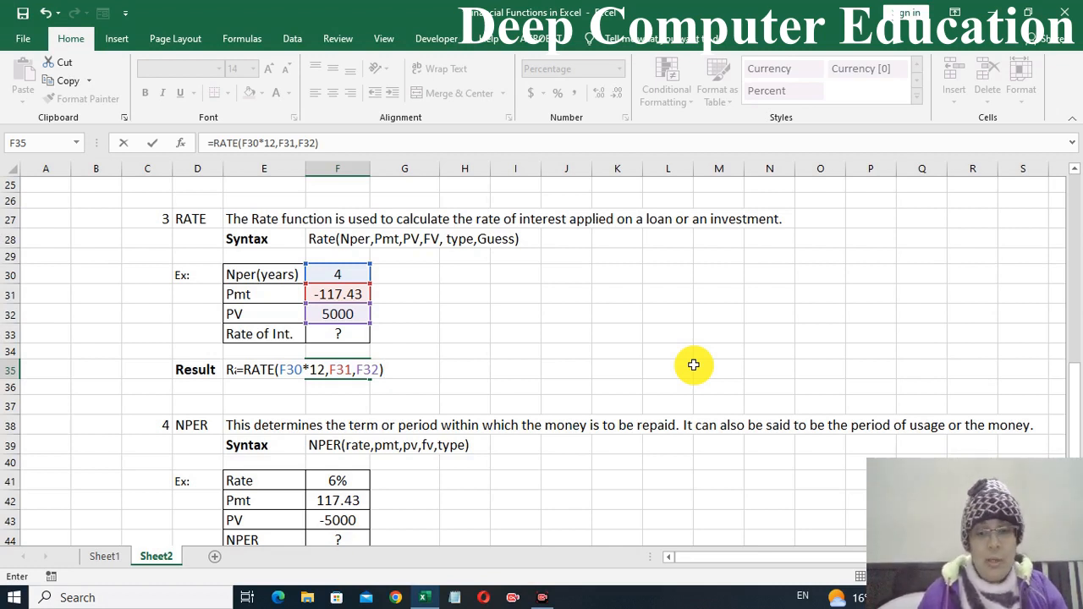
type("*12")
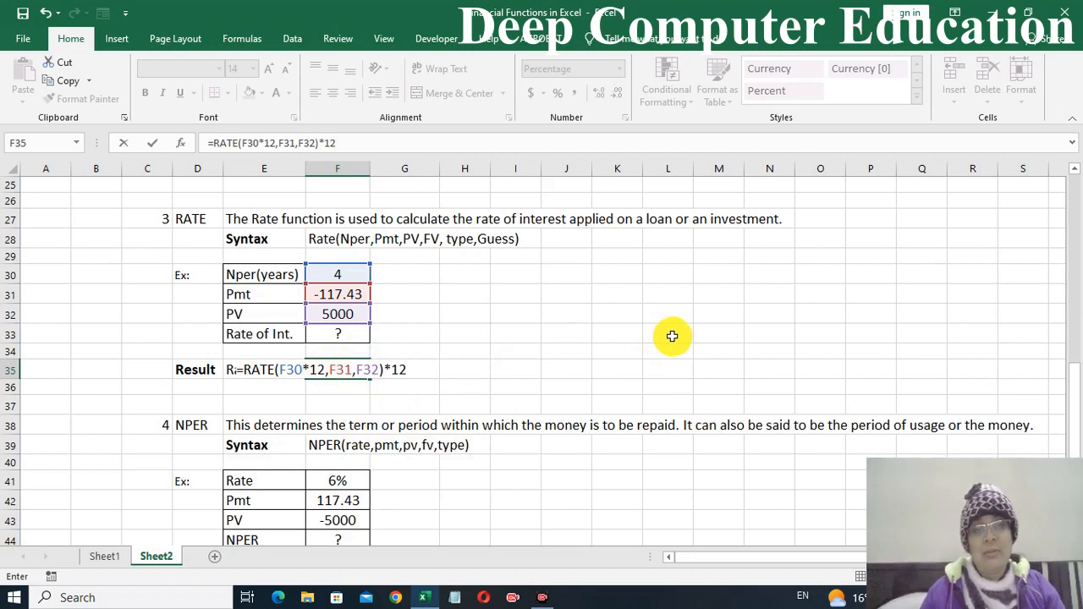
key("Return")
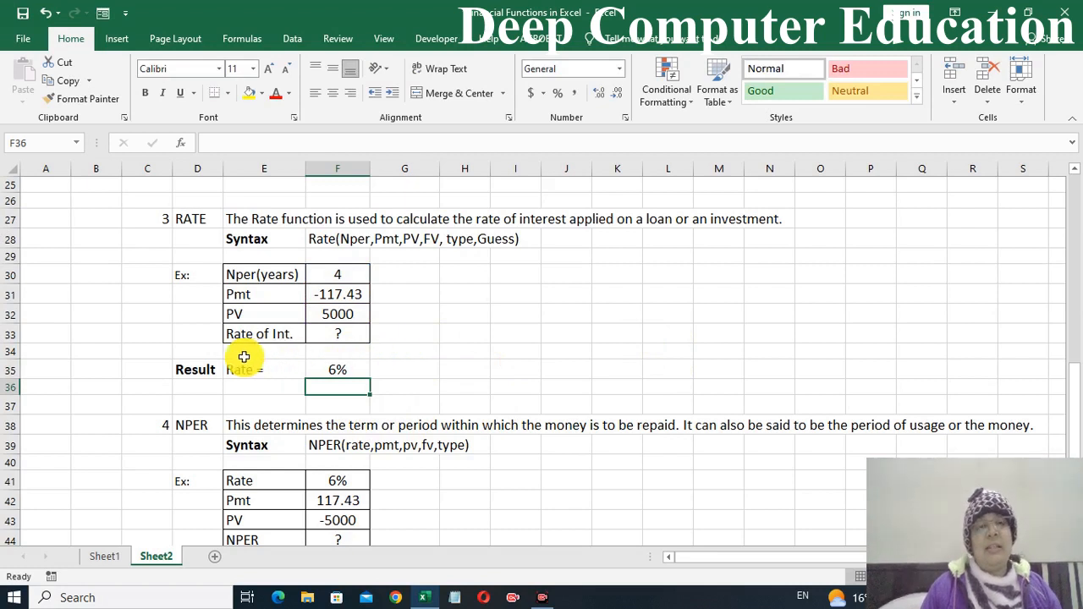
left_click(353, 368)
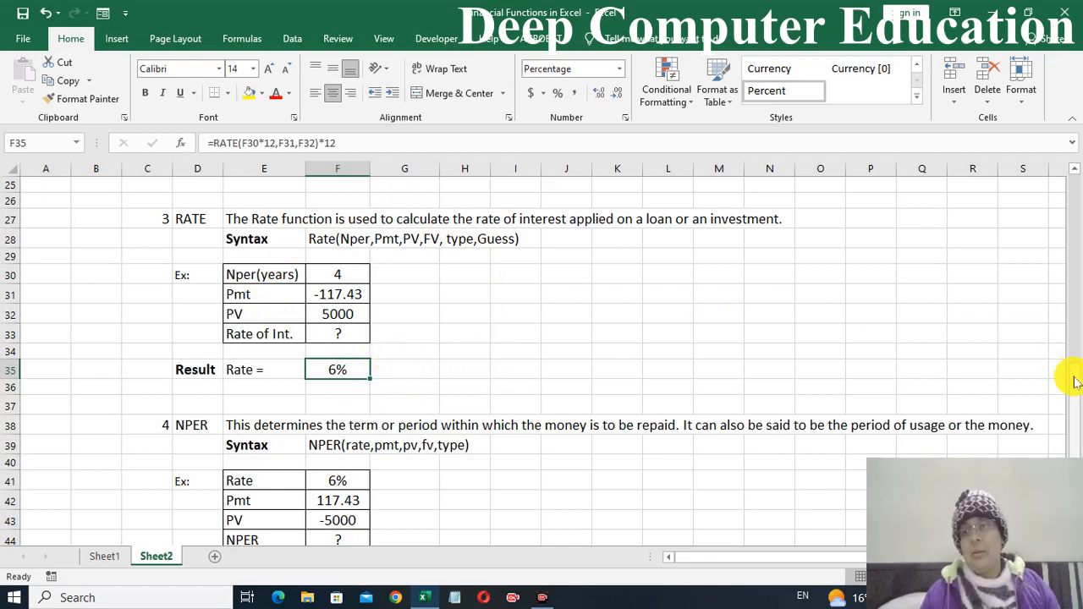
Step: Start an NPER formula in F46, beside the NPER label, with the monthly rate F41/12
left_click_drag(1071, 374, 1076, 456)
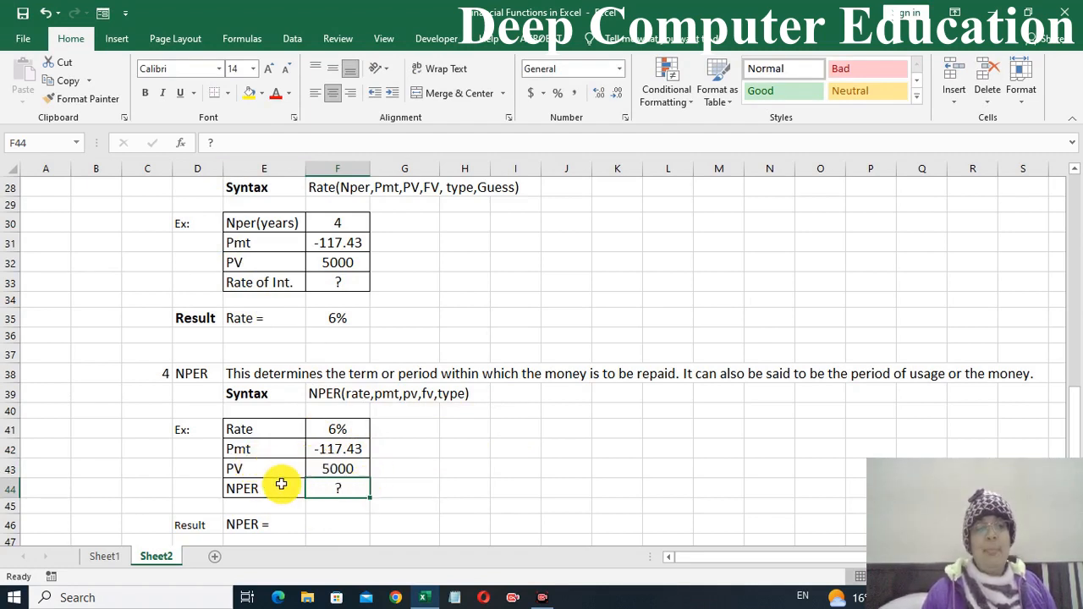
left_click(356, 521)
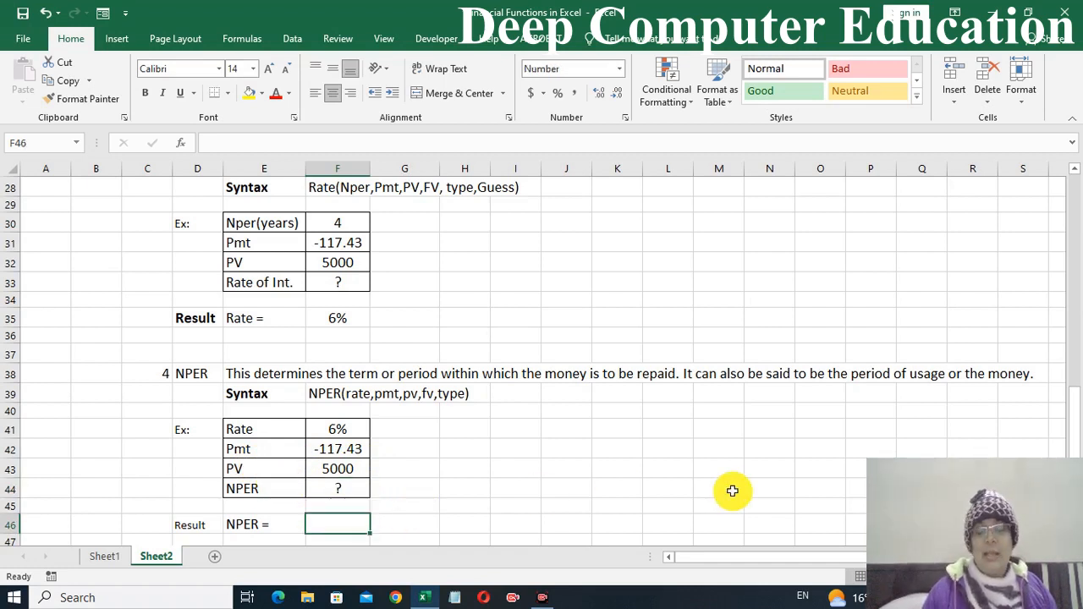
type("=n")
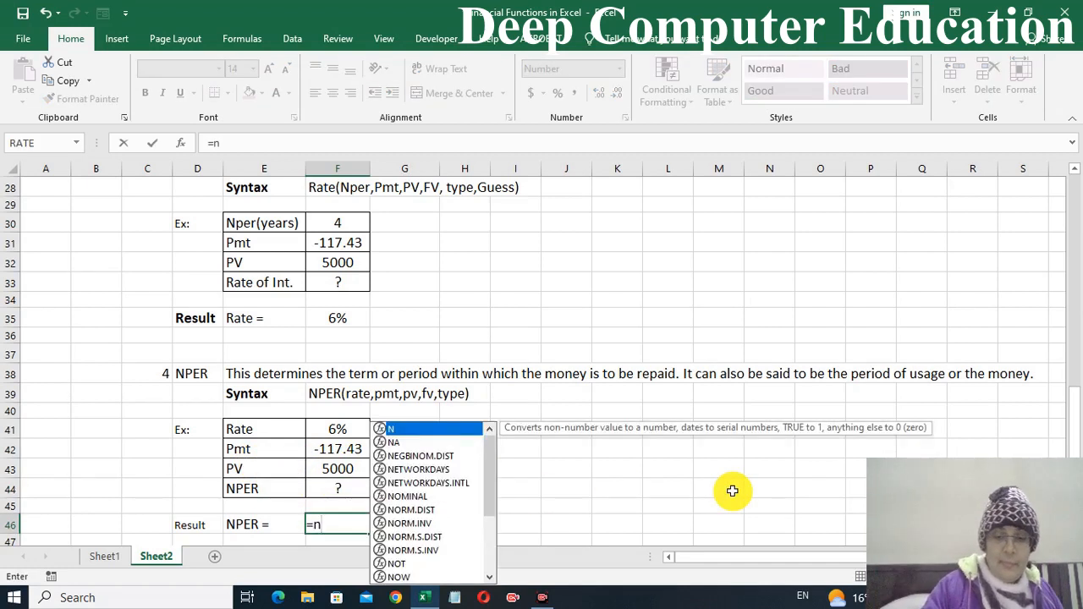
type("per")
key("Tab")
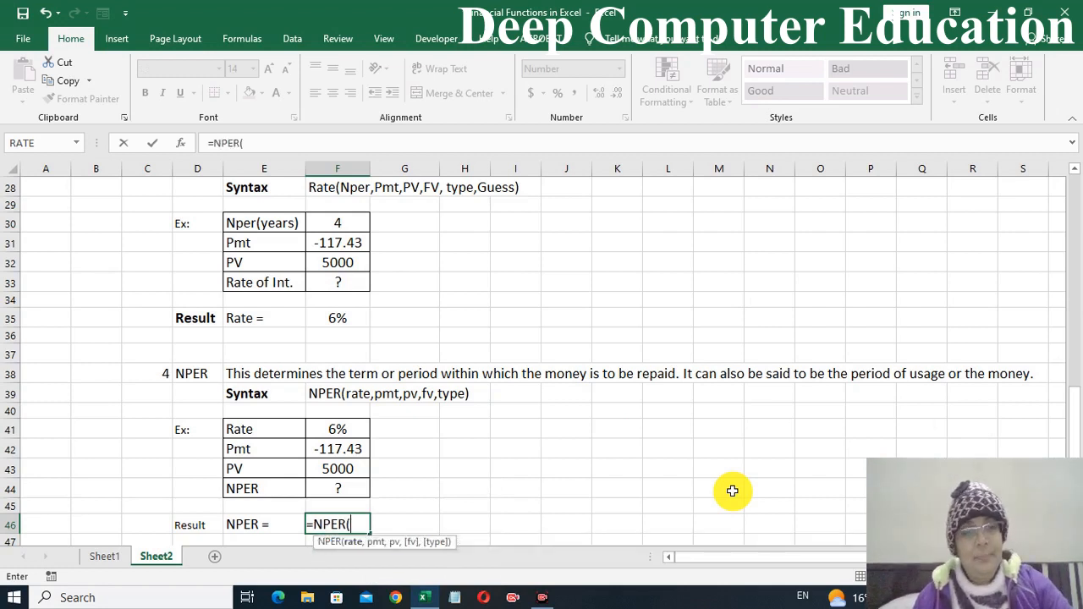
key("Up")
key("Up")
key("Up")
key("Up")
key("Up")
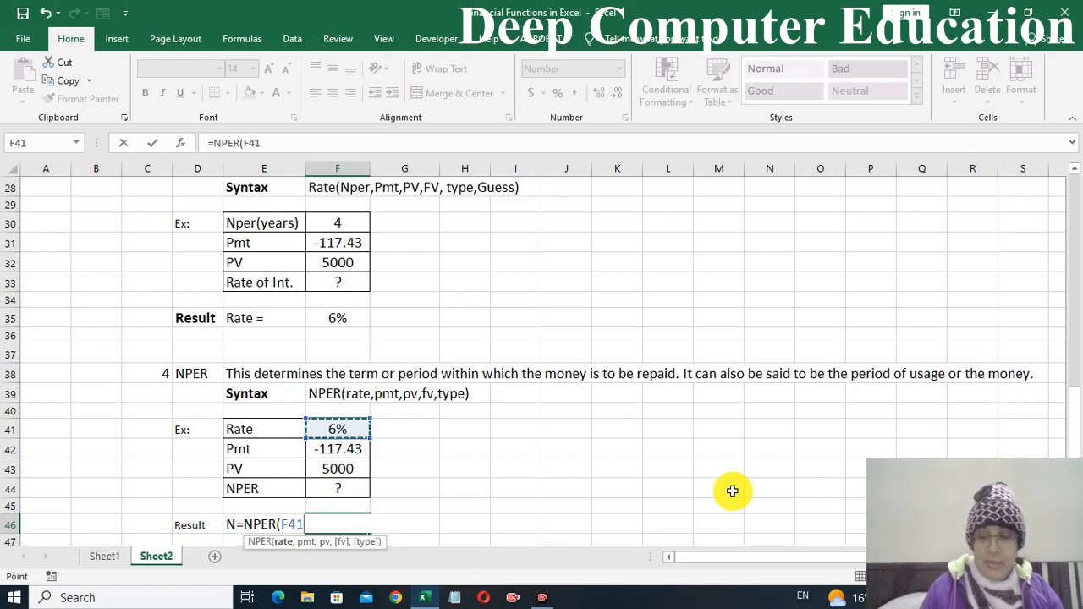
type("/12")
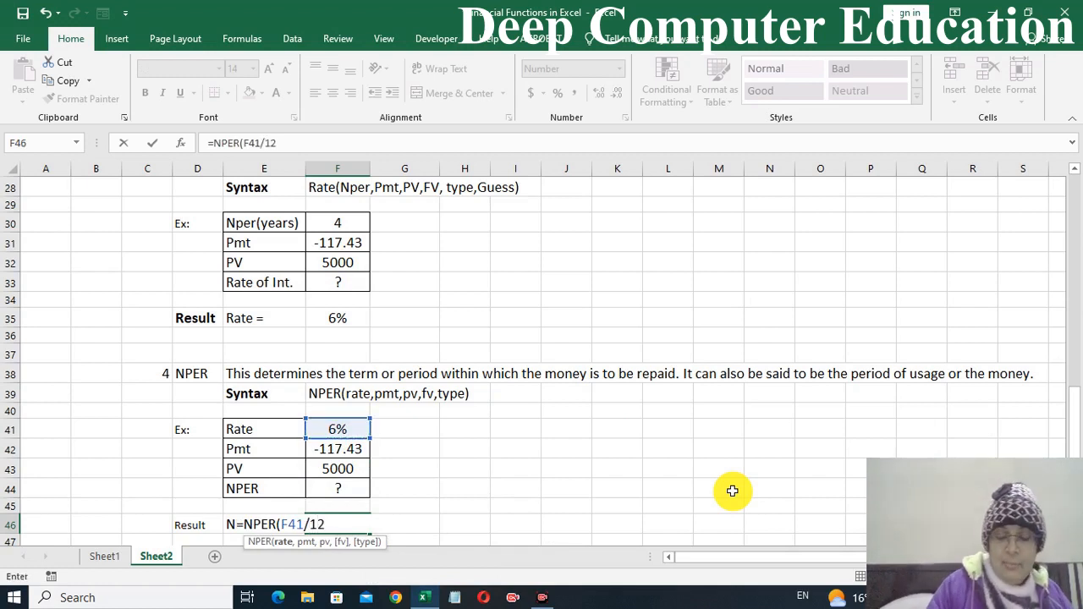
Step: Add the payment cell F42 as the pmt argument of the NPER formula
type(",")
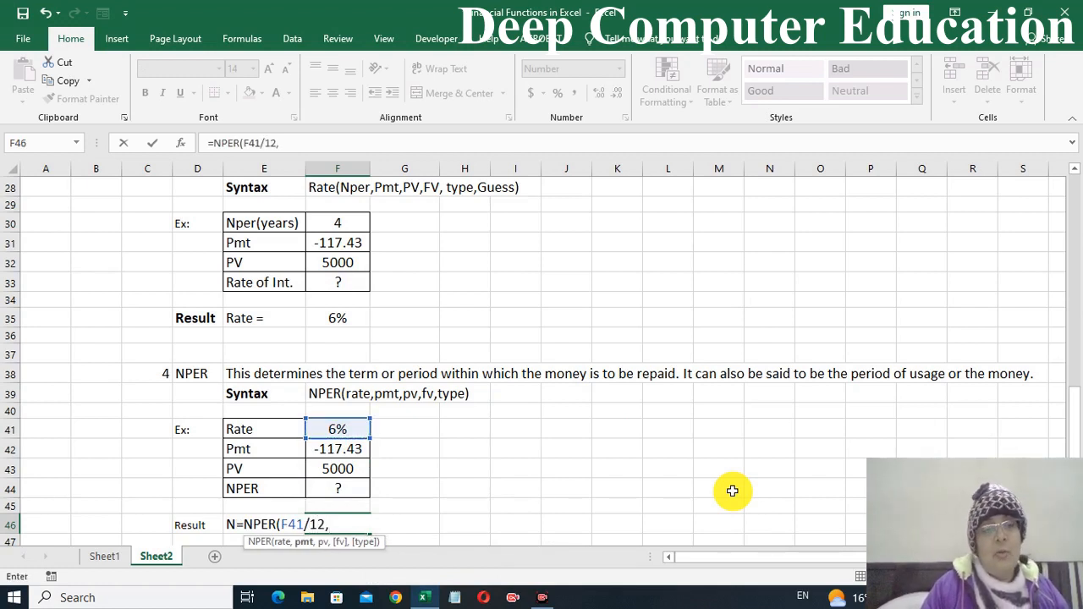
key("Up")
key("Up")
key("Up")
key("Up")
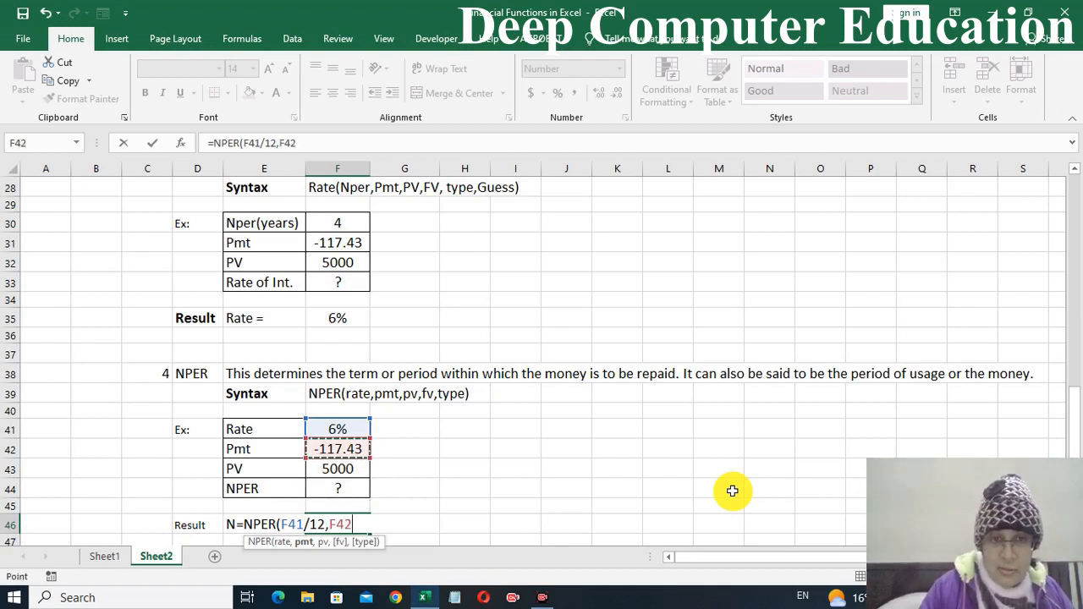
Step: Add the PV cell F43 as the third argument and complete the formula as =NPER(F41/12,F42,F43)
type(",")
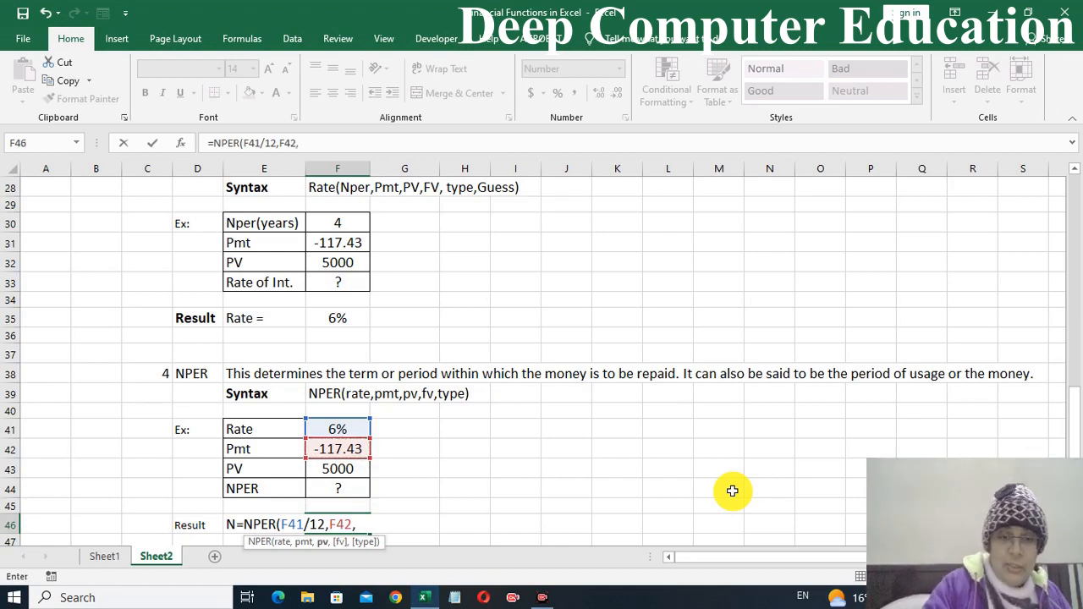
key("Up")
key("Up")
key("Up")
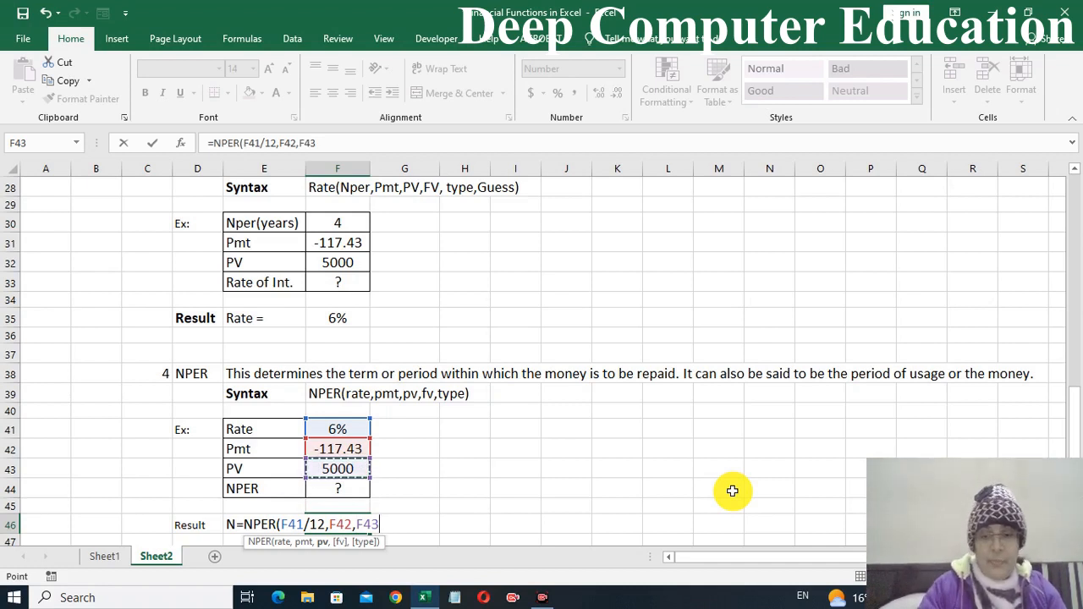
type(")")
key("Return")
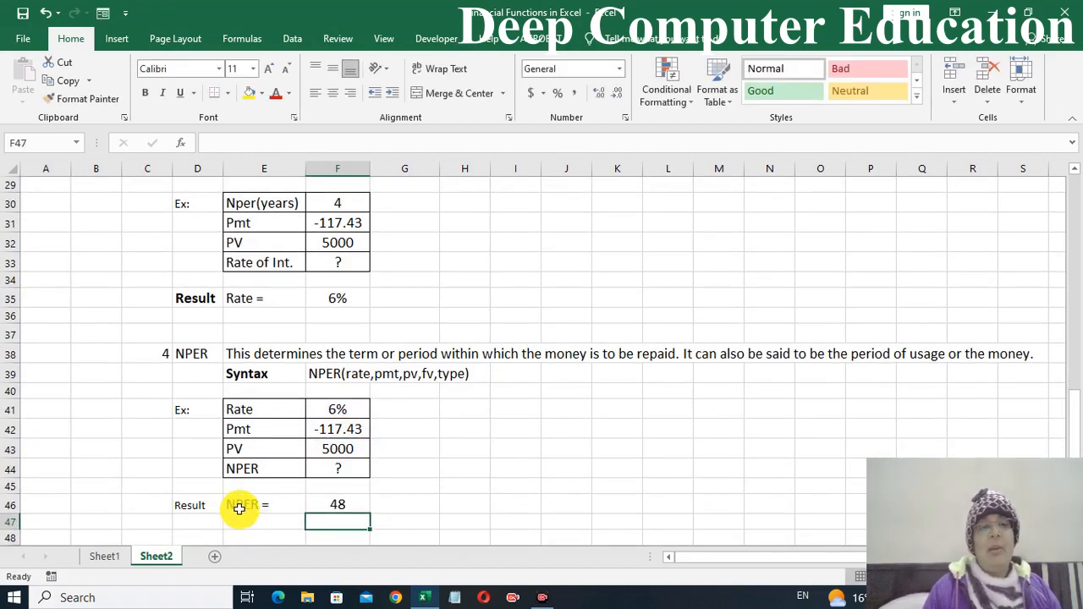
left_click(334, 505)
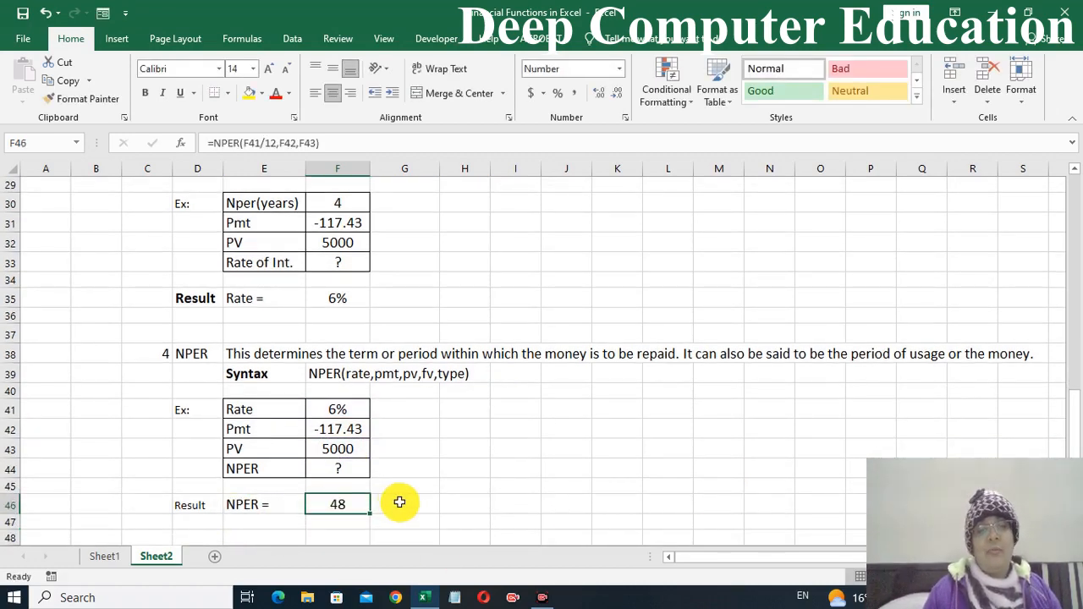
Step: Enter "months" in G46 as the unit beside the NPER result and reselect the result cell F46
left_click(398, 502)
type("mo")
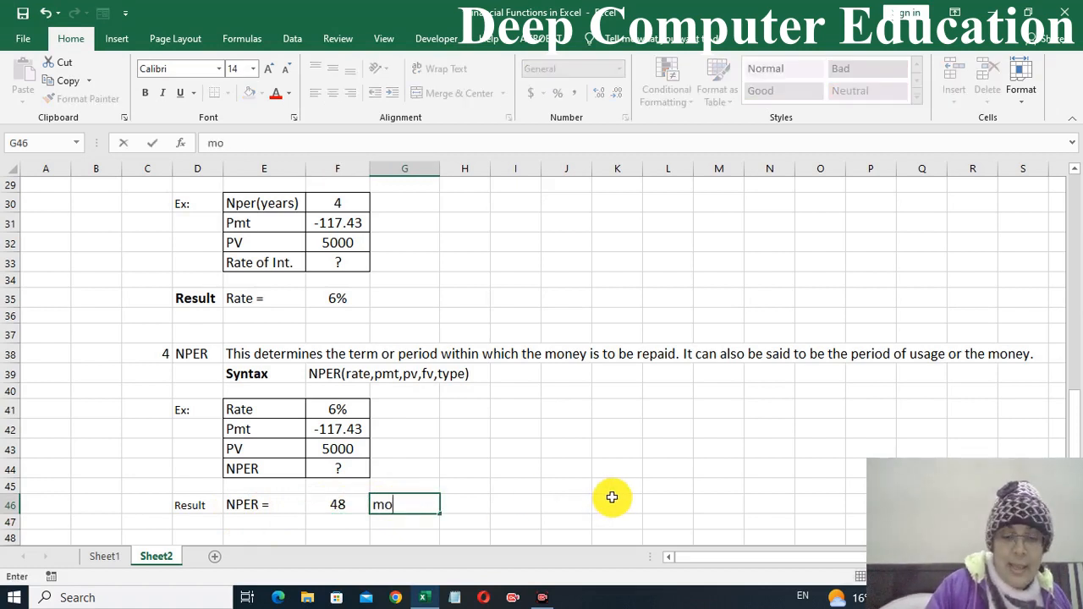
type("nths")
left_click(611, 498)
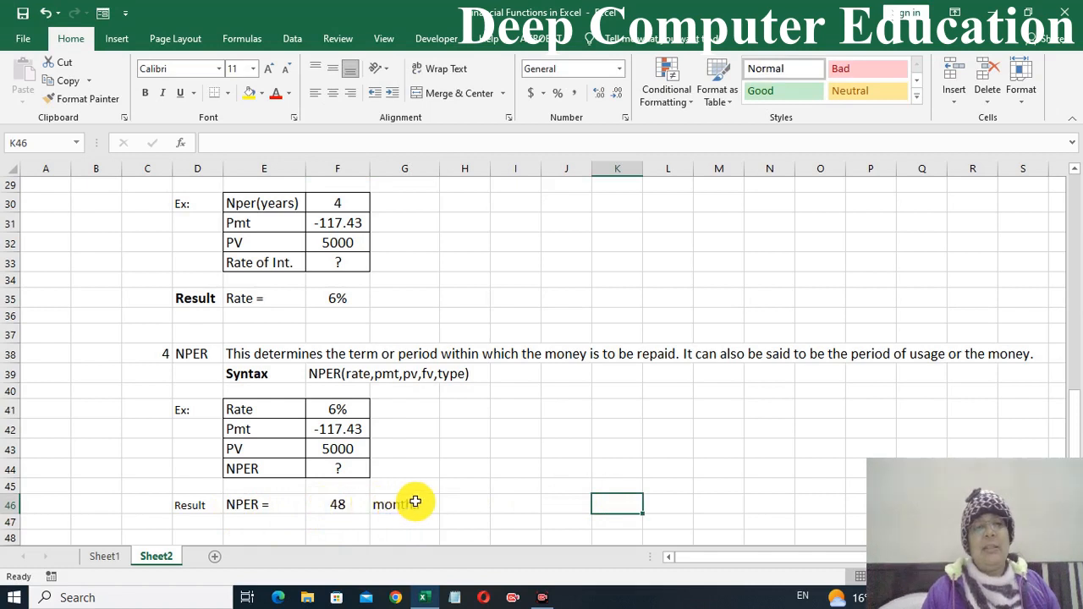
left_click(355, 501)
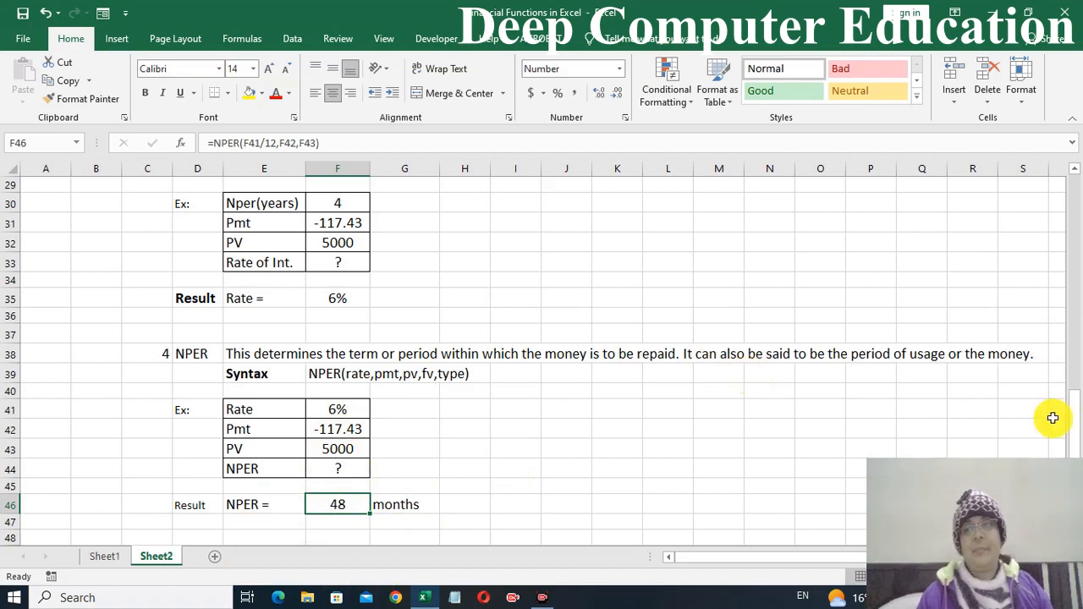
left_click_drag(1079, 408, 1073, 159)
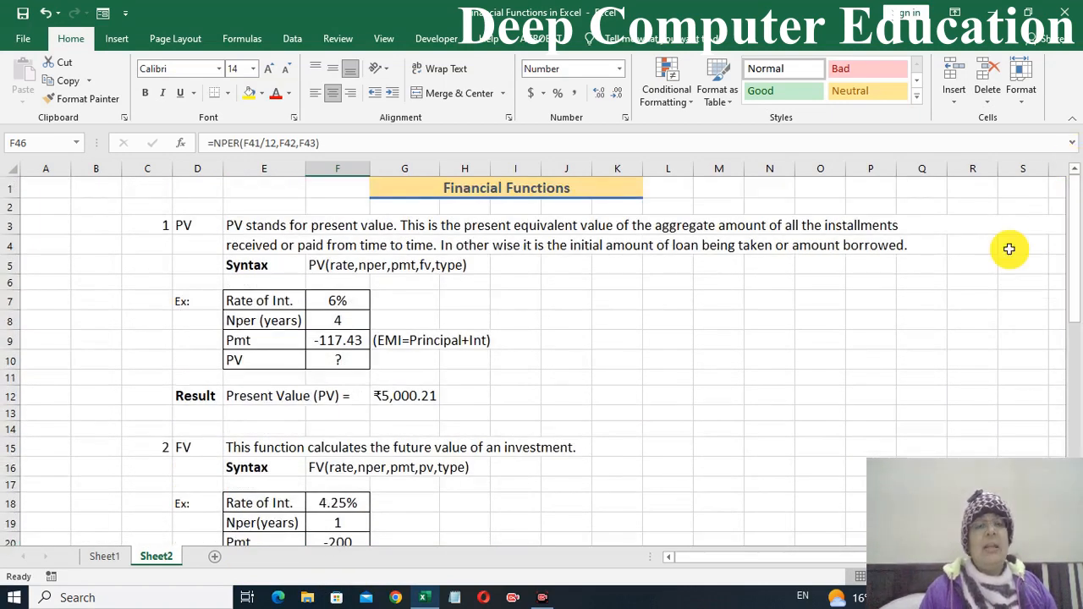